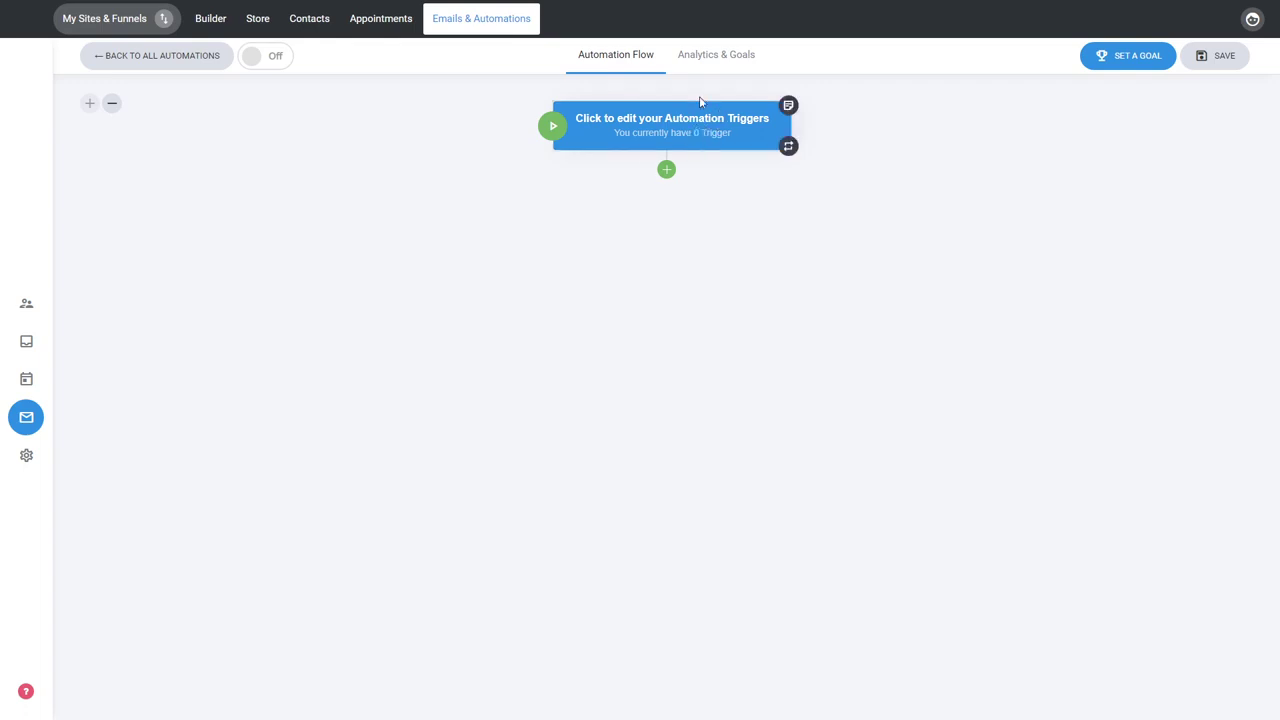
# Add a Delay step below the automation trigger, set to a specific amount of time of 1 hour
pyautogui.click(668, 172)
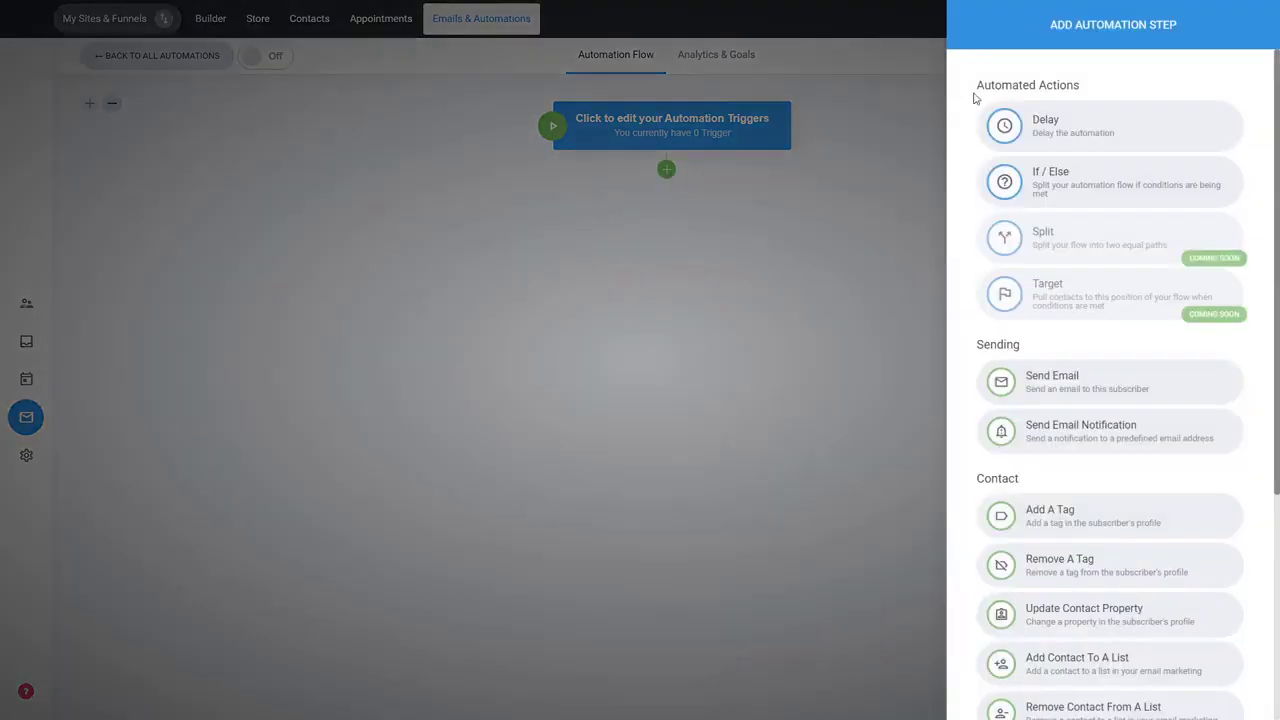
pyautogui.click(1080, 139)
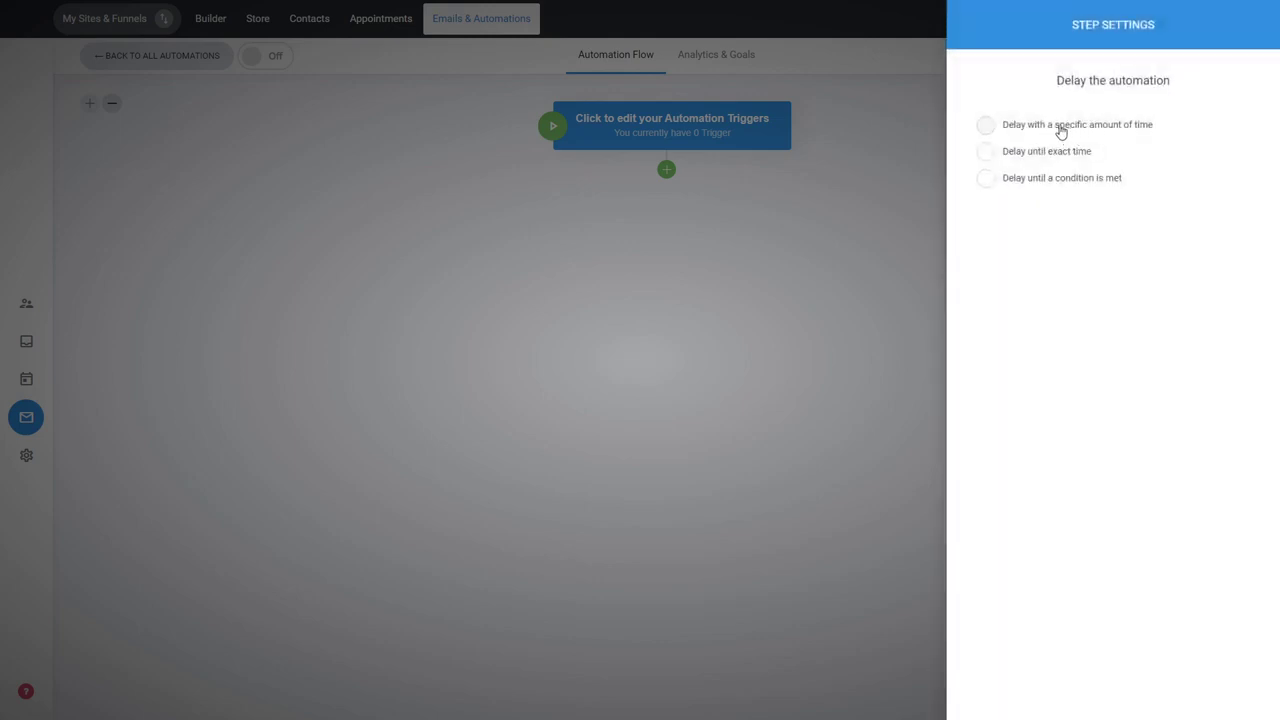
pyautogui.click(1061, 133)
pyautogui.click(1037, 258)
pyautogui.write('1')
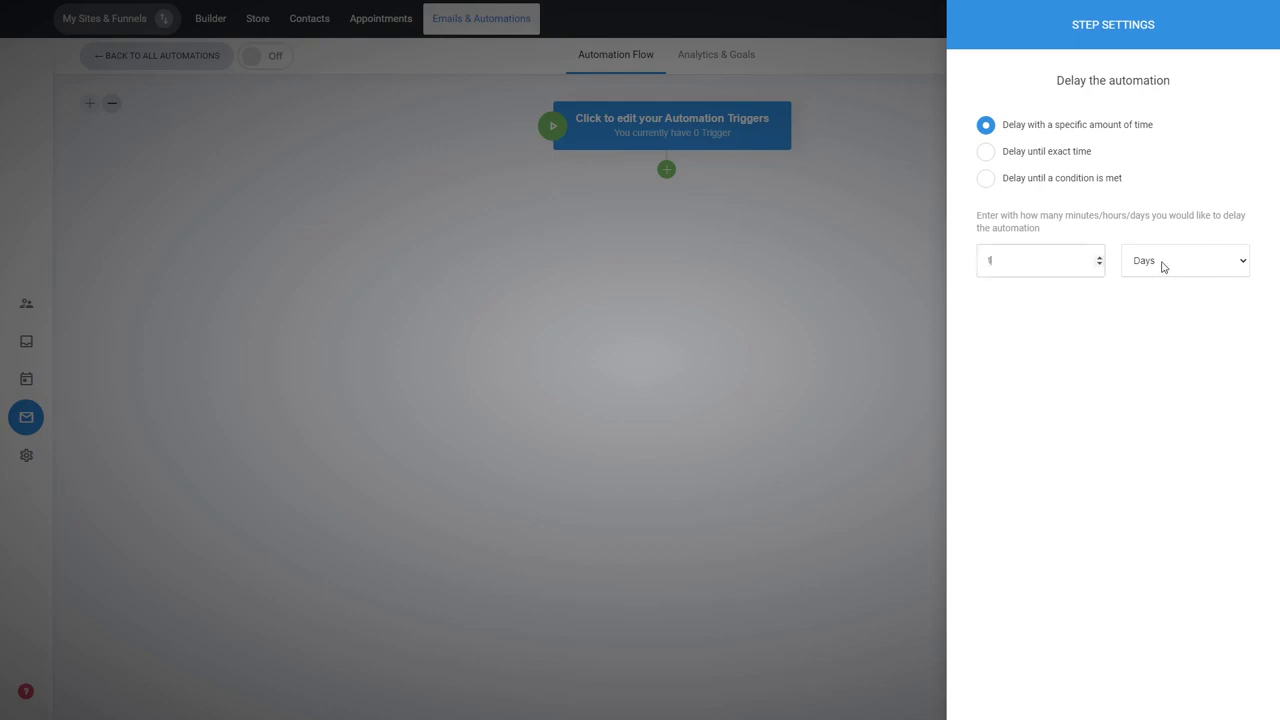
pyautogui.click(1160, 302)
pyautogui.click(666, 330)
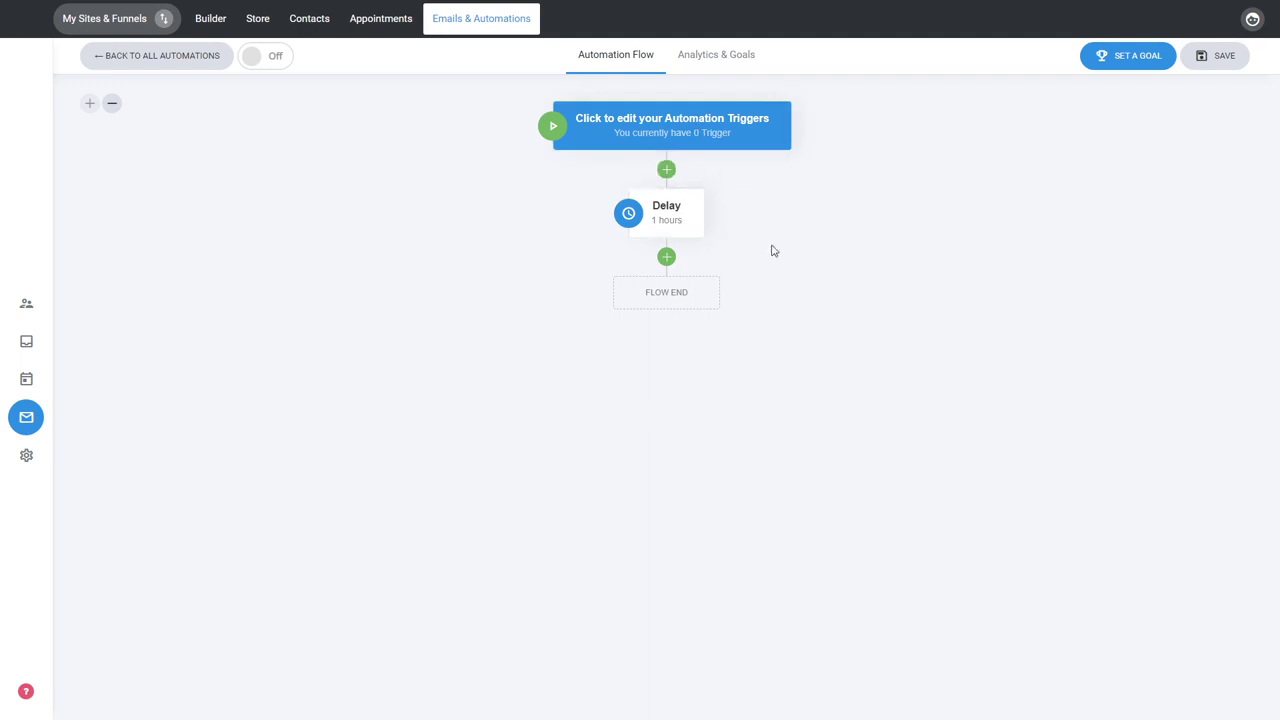
# Add a Send Email step after the delay with the subject "Welcome" followed by the first_name property
pyautogui.click(666, 258)
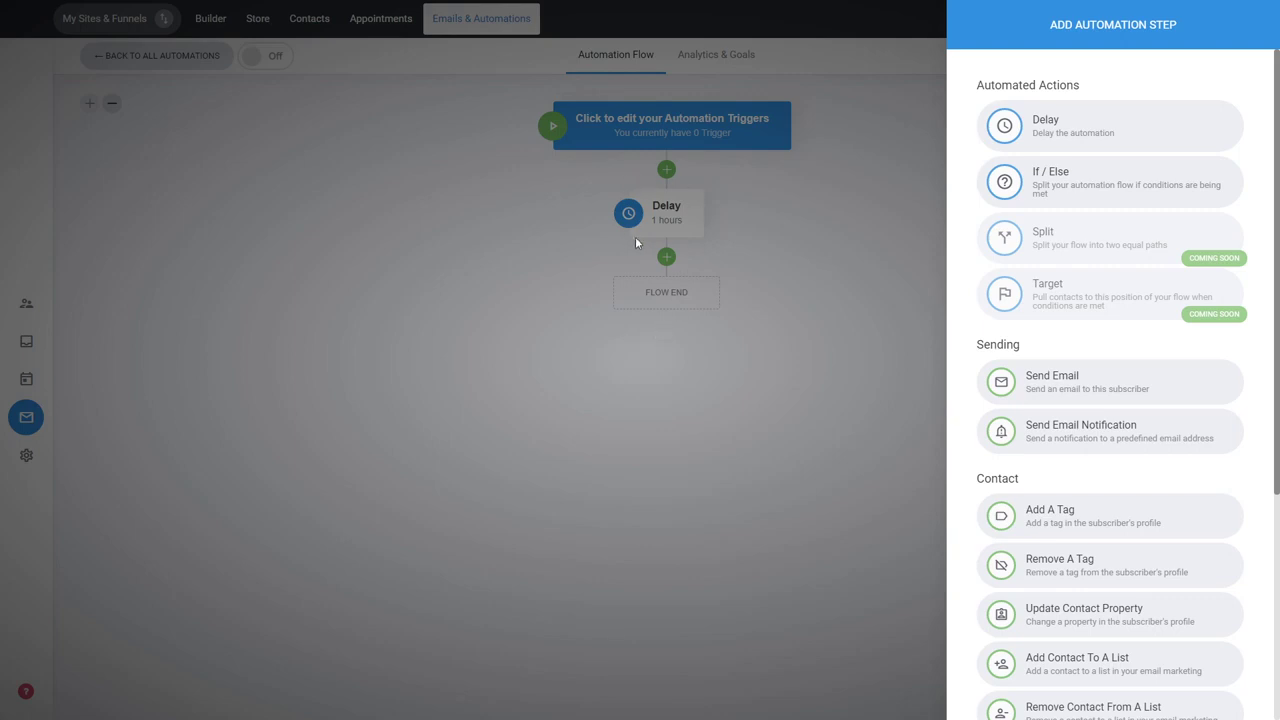
pyautogui.click(1083, 392)
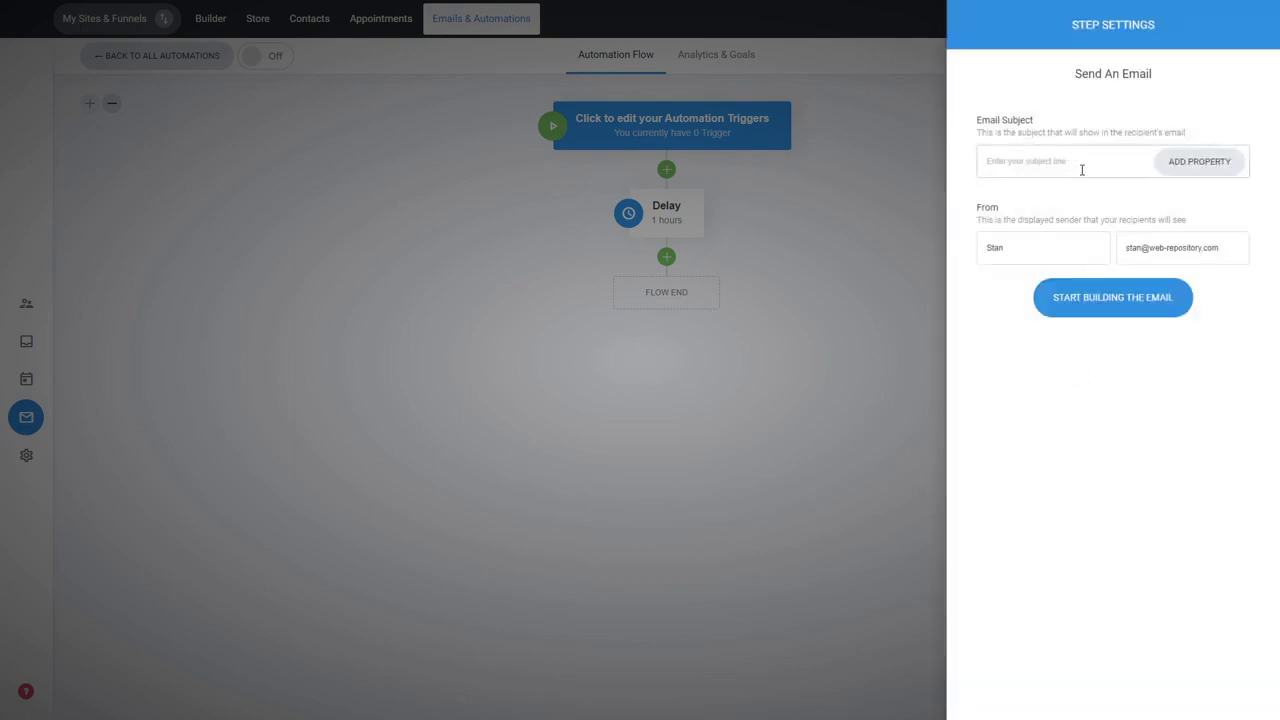
pyautogui.write('Welcome')
pyautogui.click(1198, 170)
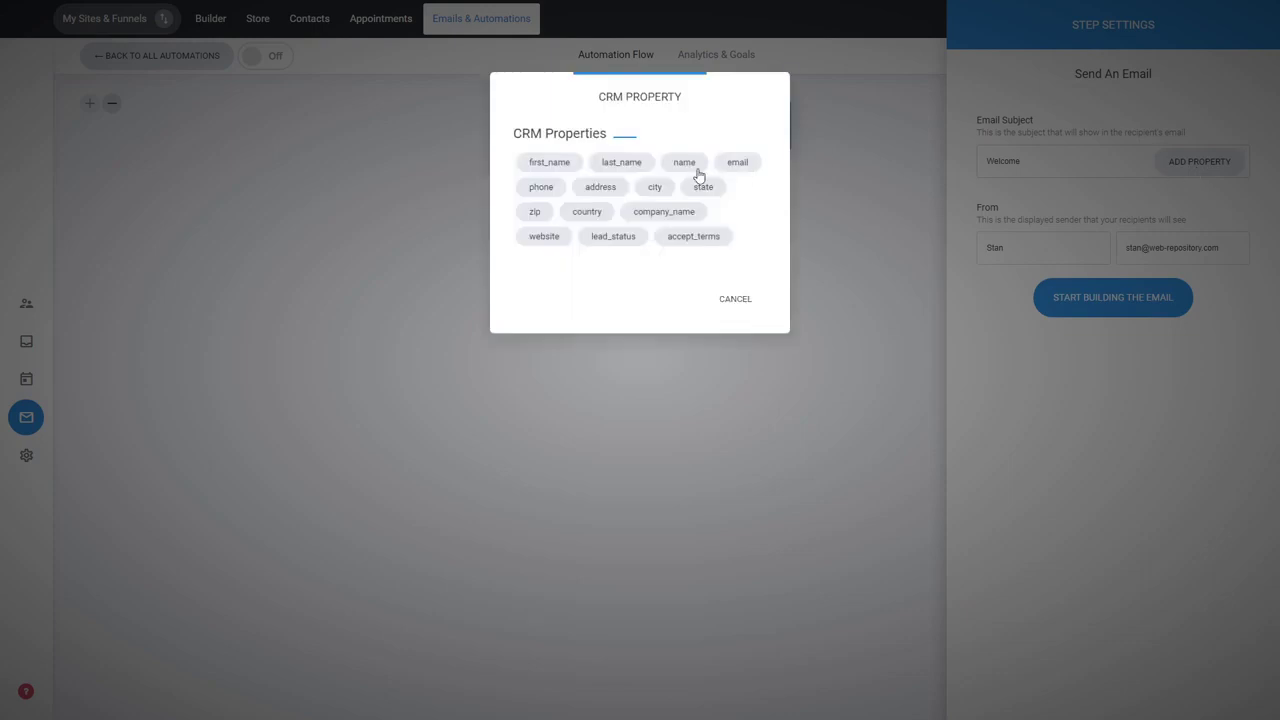
pyautogui.click(556, 167)
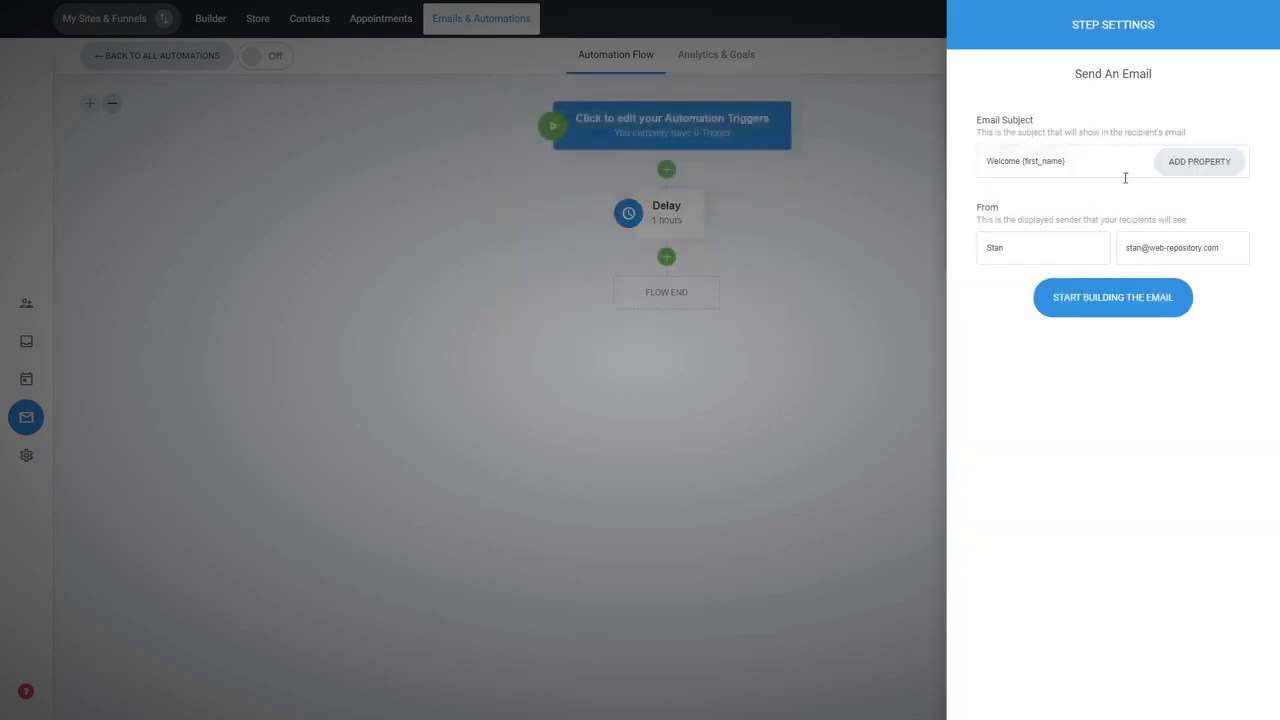
# Build the welcome email from the "Have You Tried?" template and save it to the Send Email step
pyautogui.click(1114, 308)
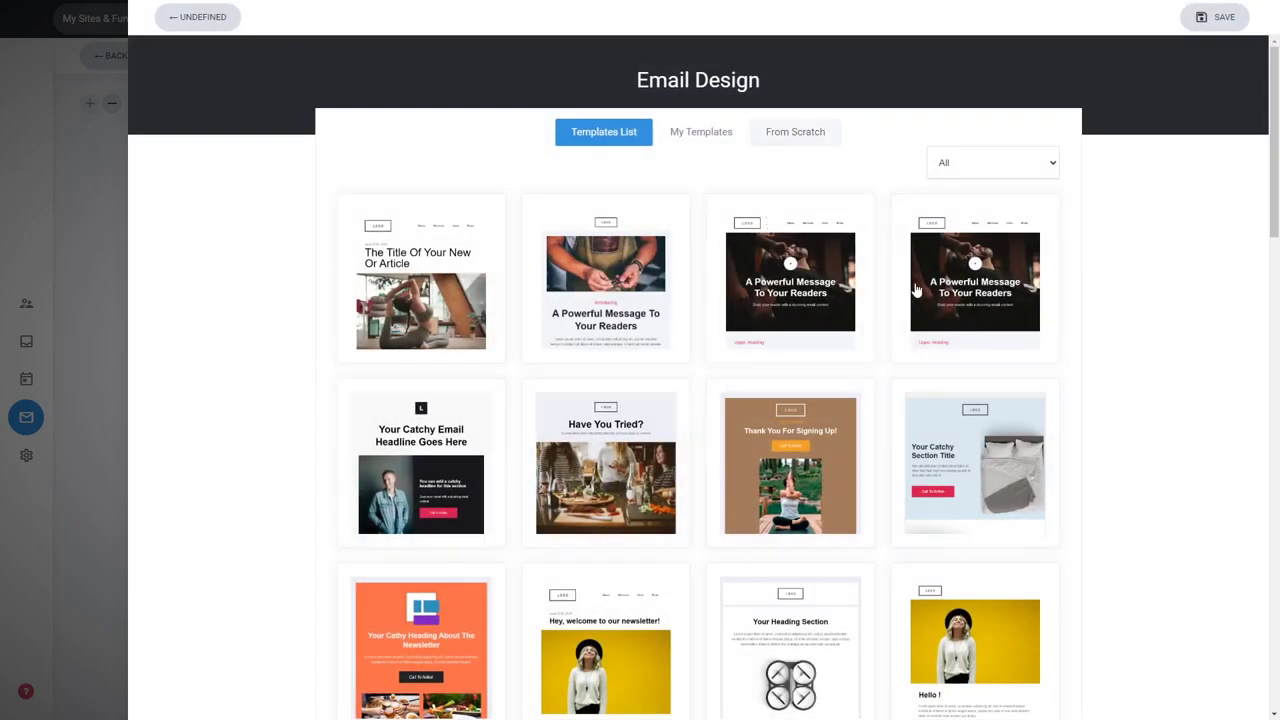
pyautogui.click(614, 453)
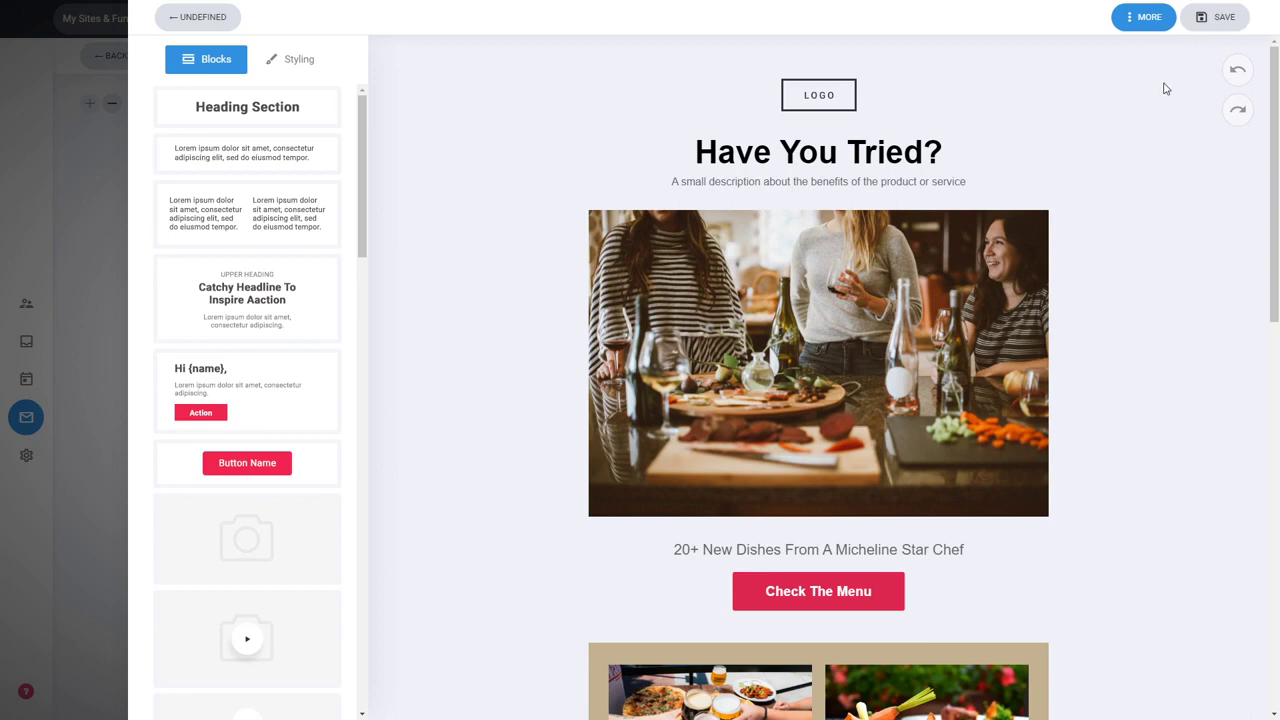
pyautogui.click(1147, 27)
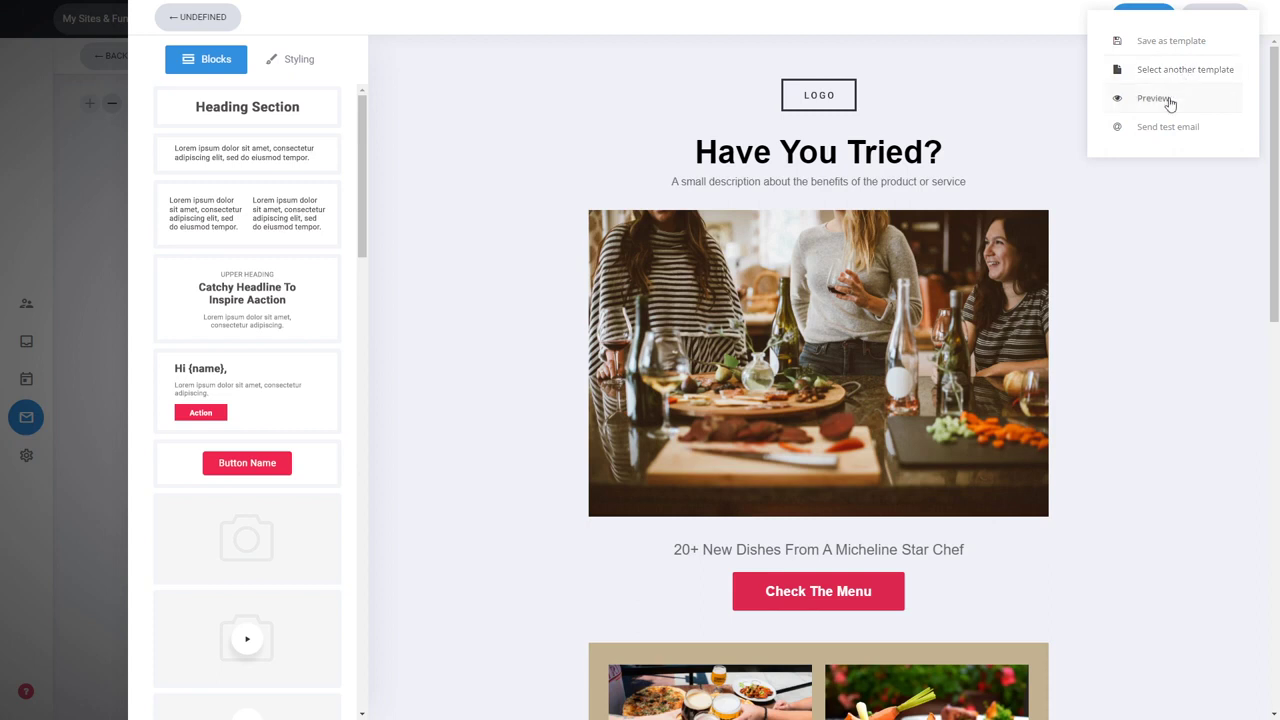
pyautogui.click(1141, 247)
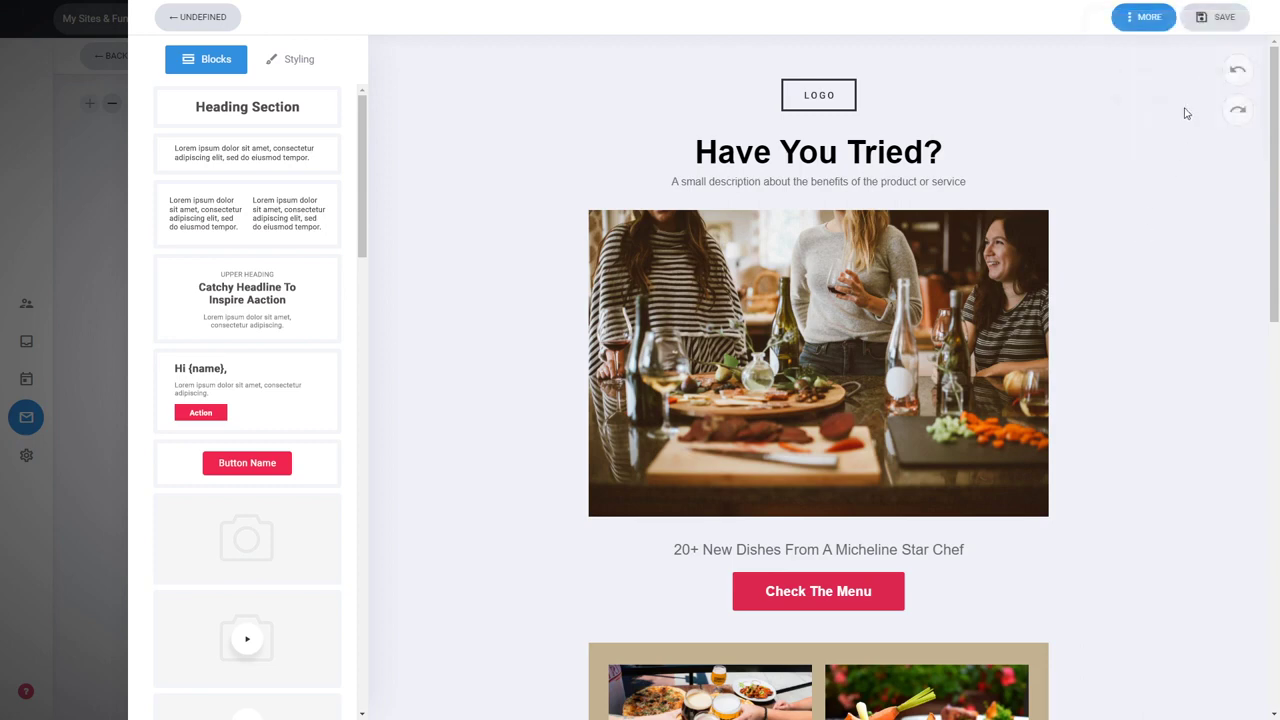
pyautogui.click(1218, 24)
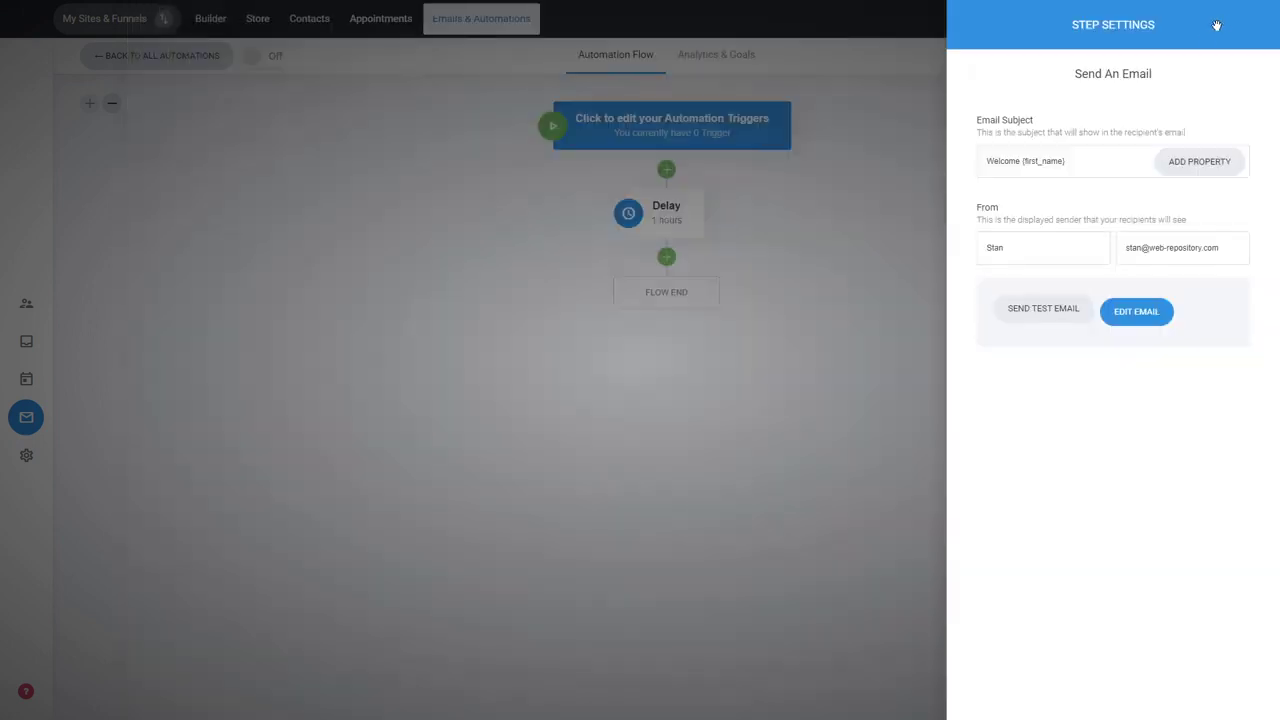
pyautogui.click(857, 484)
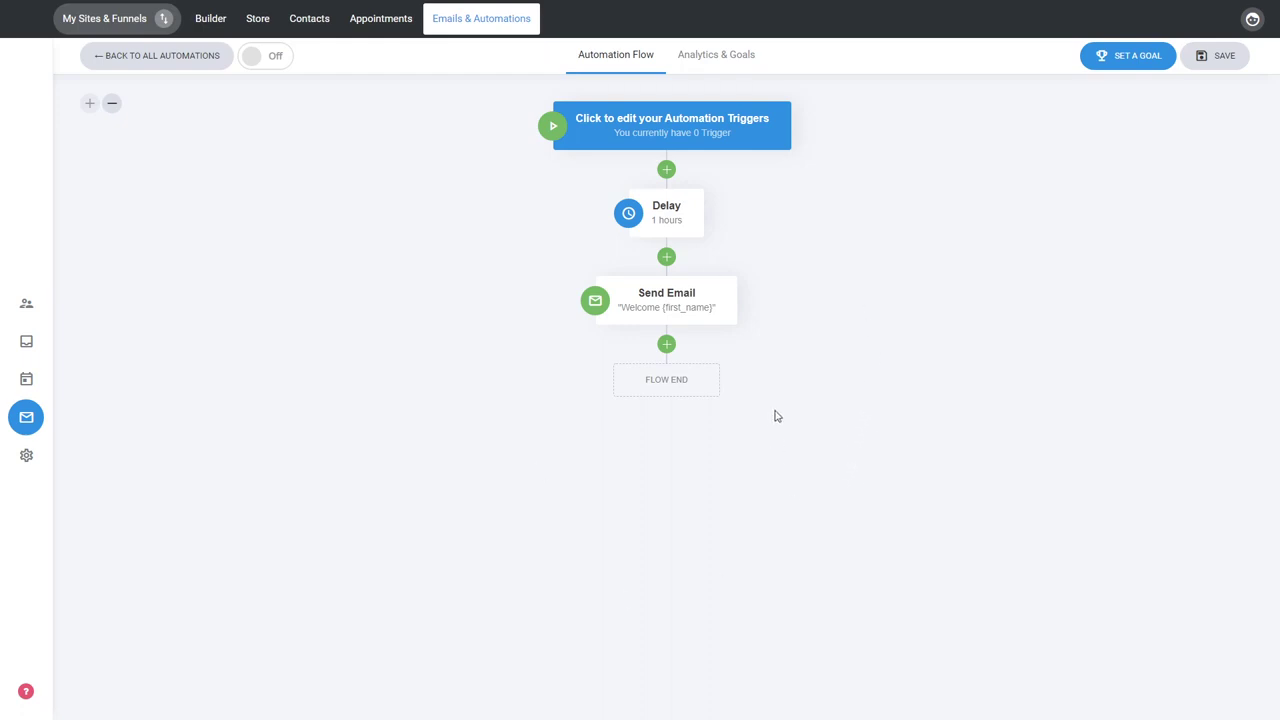
# Add an If / Else step after the email that splits the flow on the condition Country is Australia
pyautogui.click(667, 345)
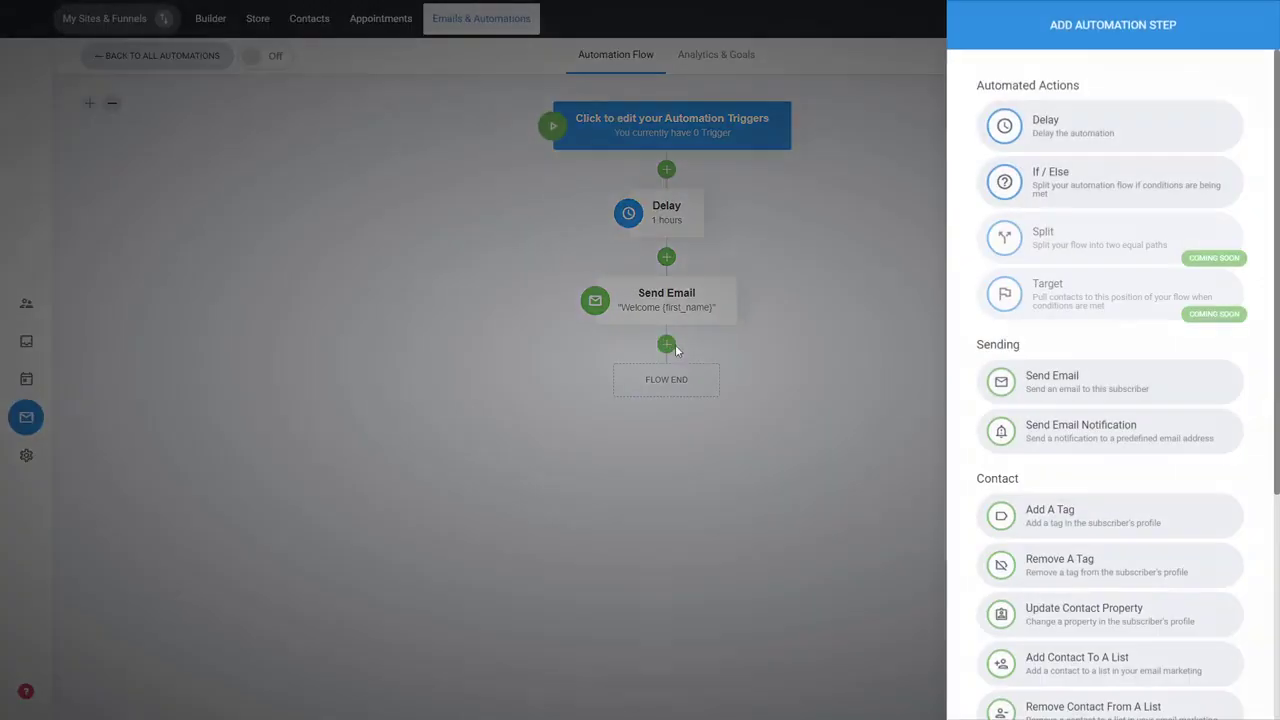
pyautogui.click(1088, 187)
pyautogui.click(1030, 130)
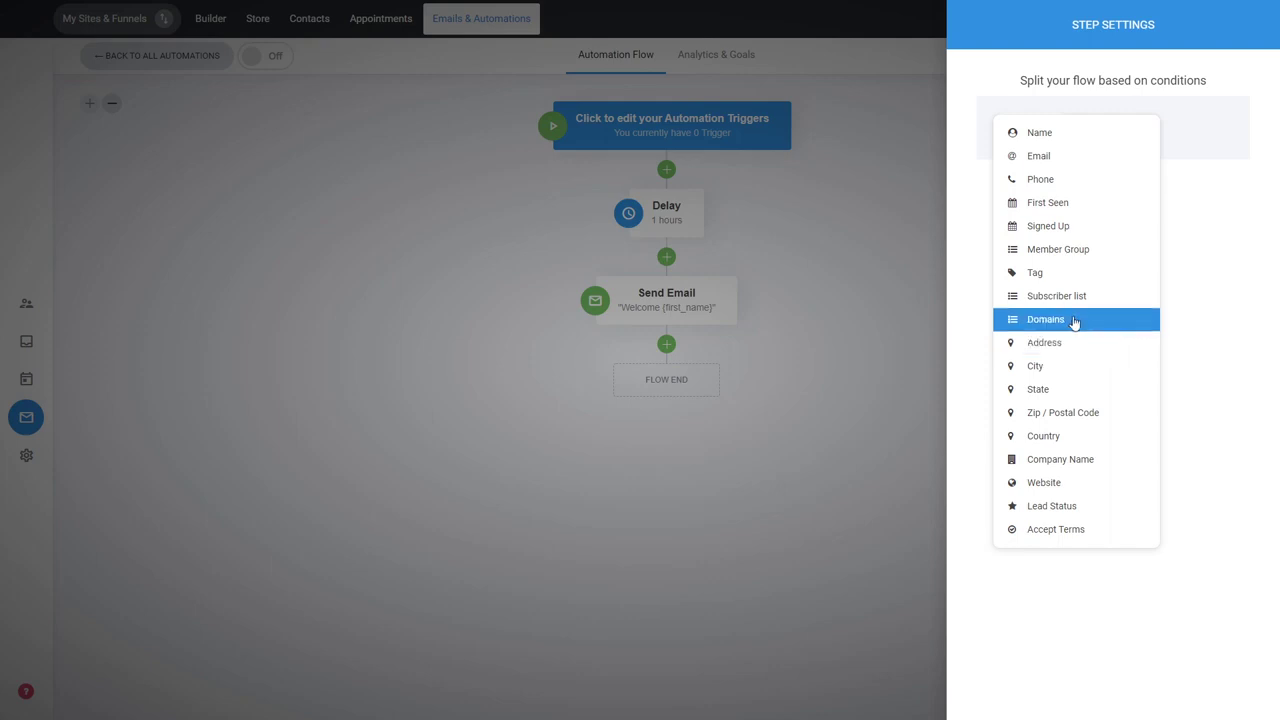
pyautogui.click(1036, 441)
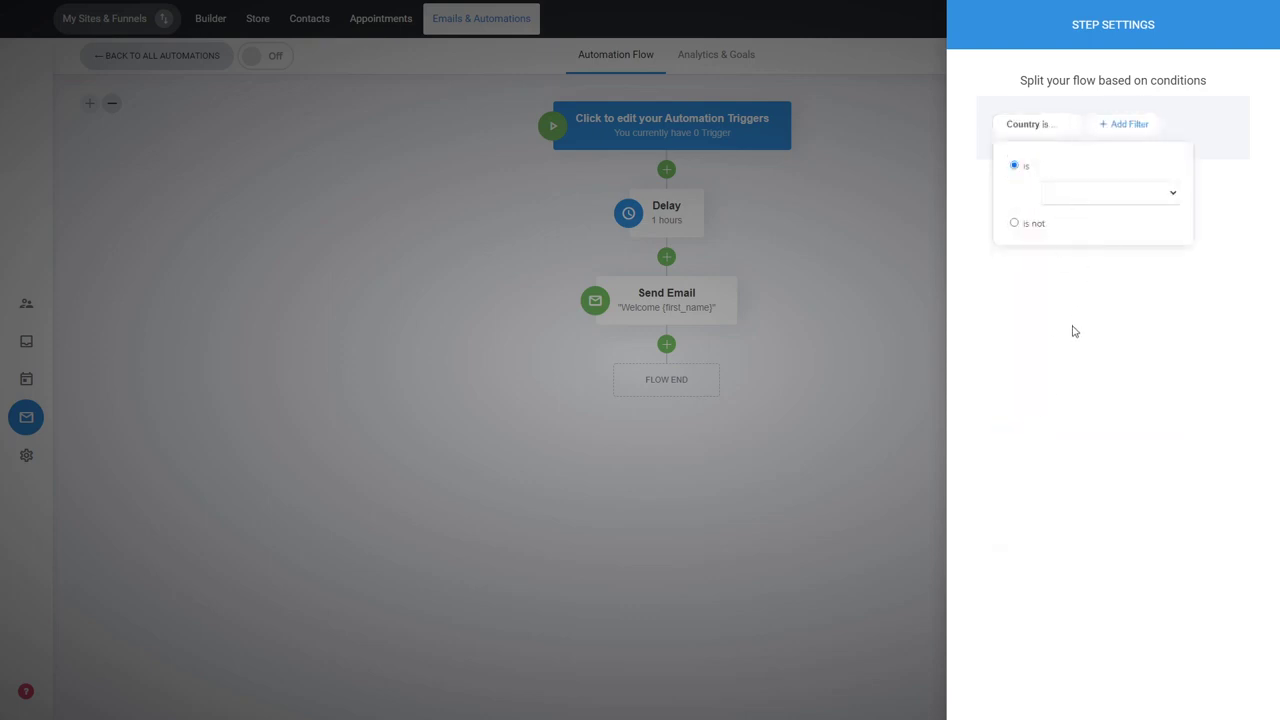
pyautogui.click(1086, 282)
pyautogui.click(1080, 312)
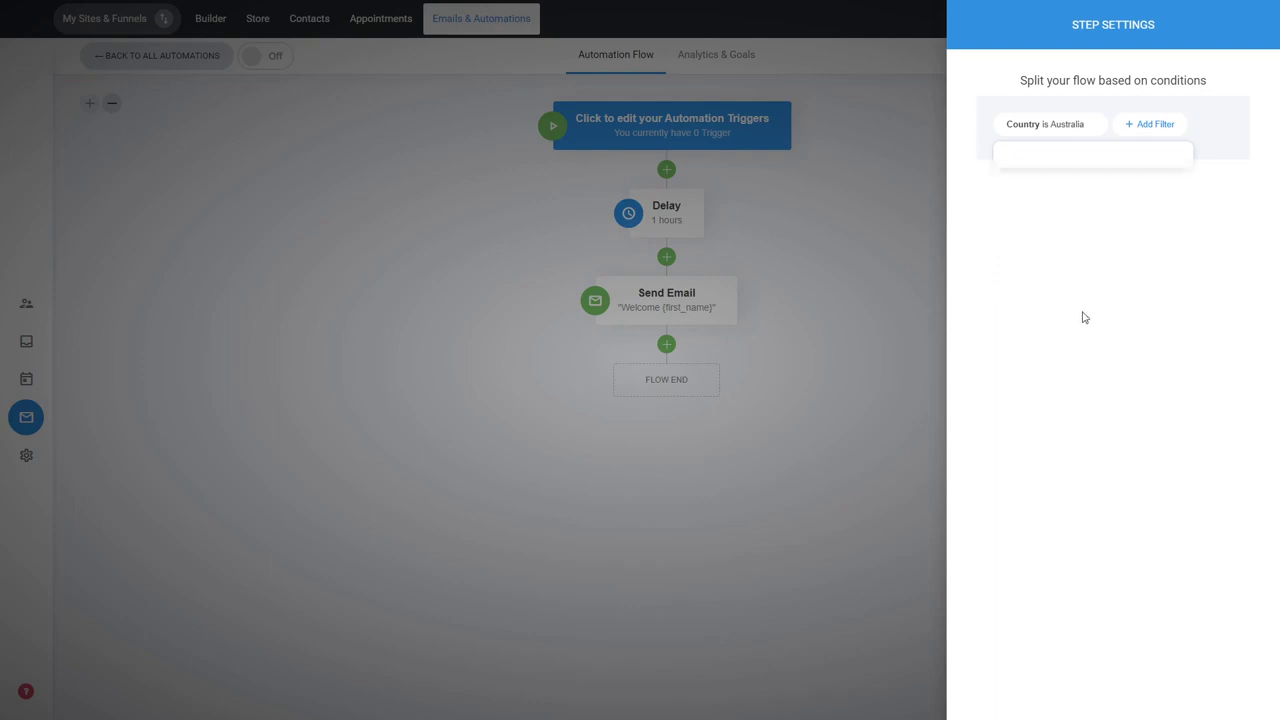
pyautogui.click(860, 330)
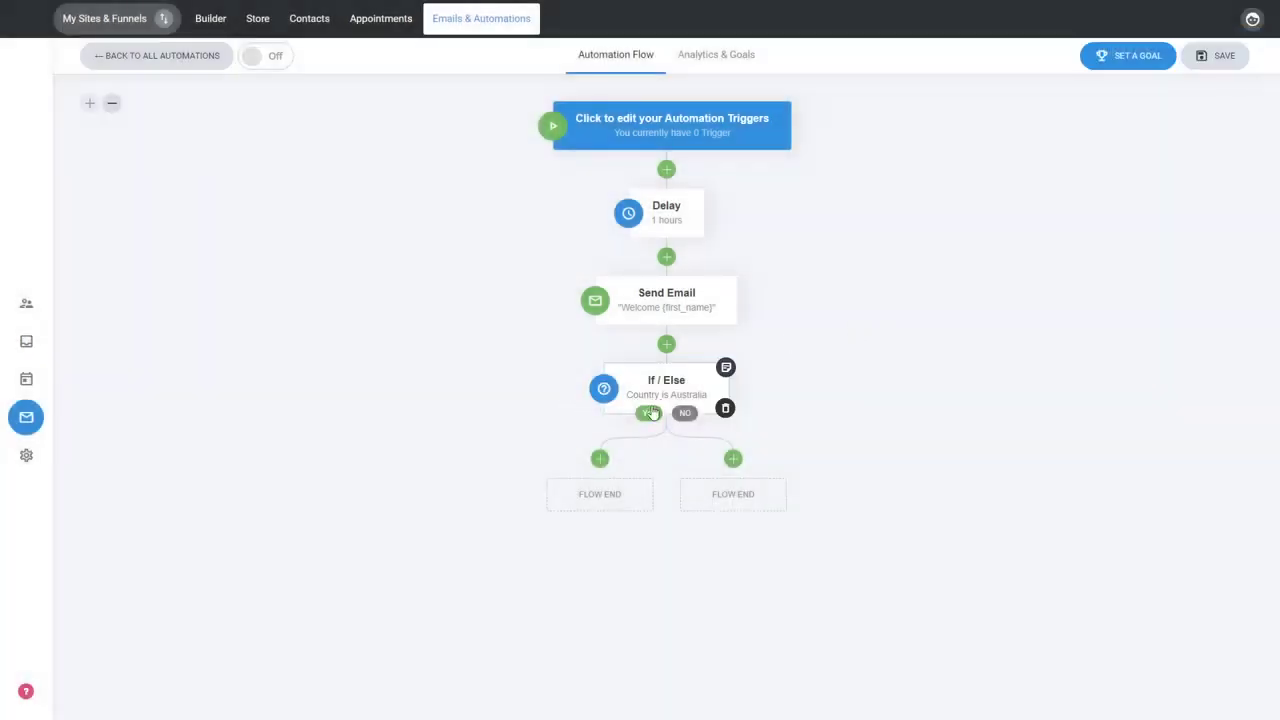
# Add an Add A Tag step on the If / Else Yes branch that applies the Australia tag
pyautogui.click(599, 459)
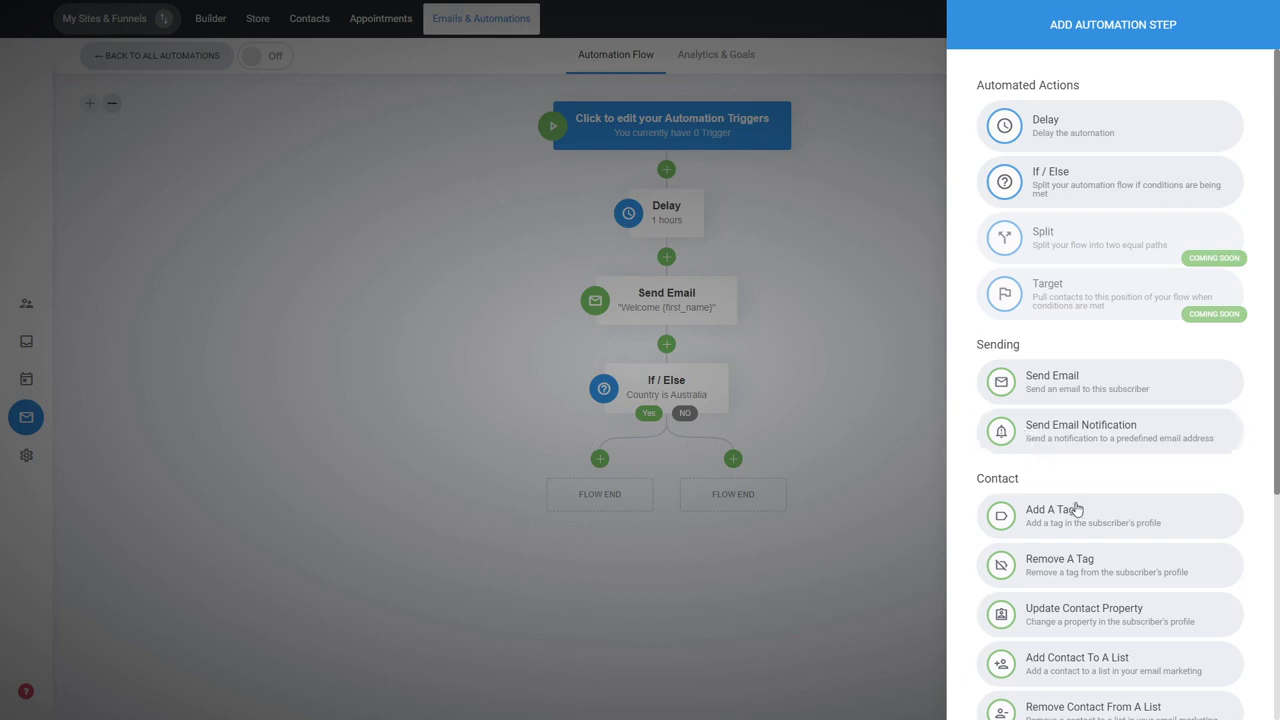
pyautogui.click(1076, 516)
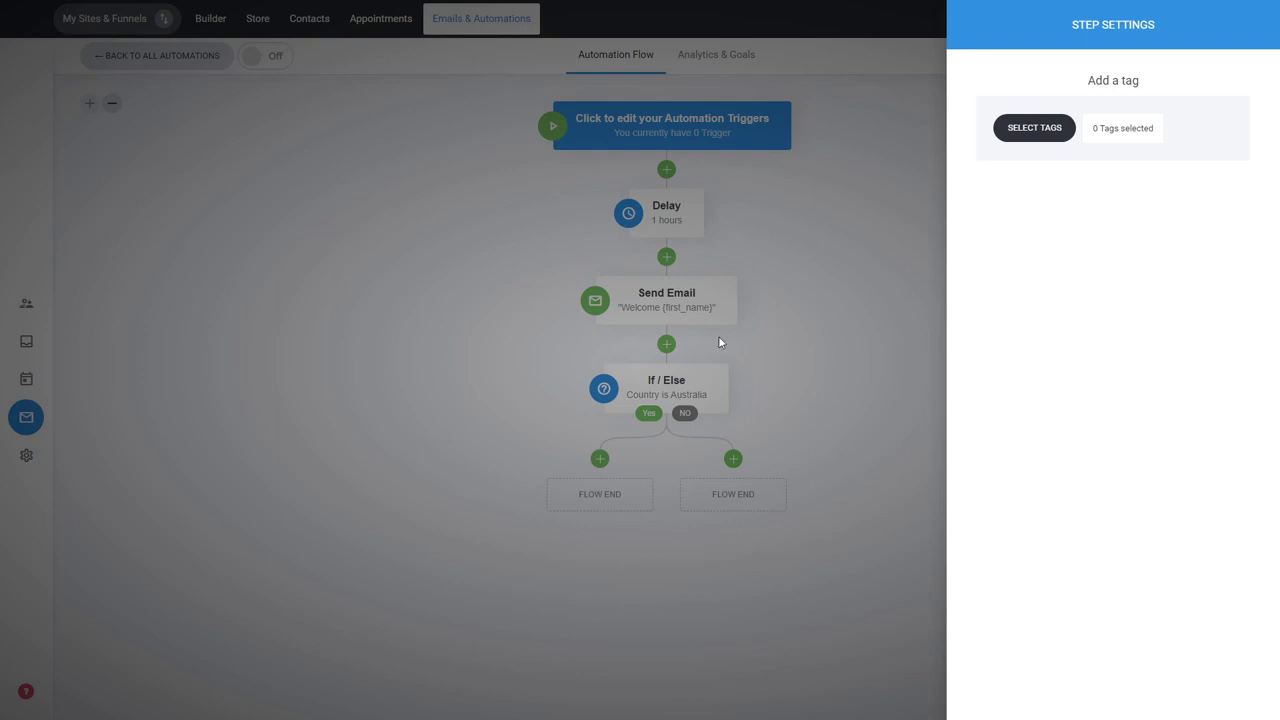
pyautogui.click(1040, 128)
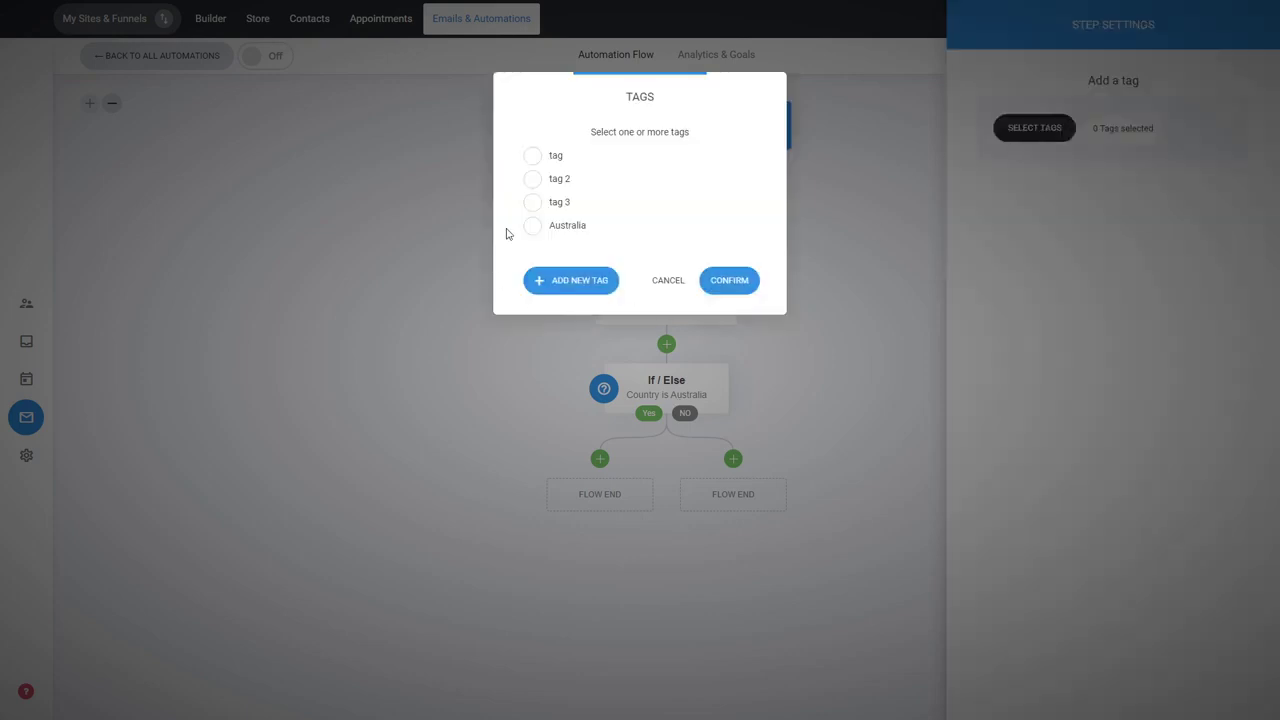
pyautogui.click(571, 239)
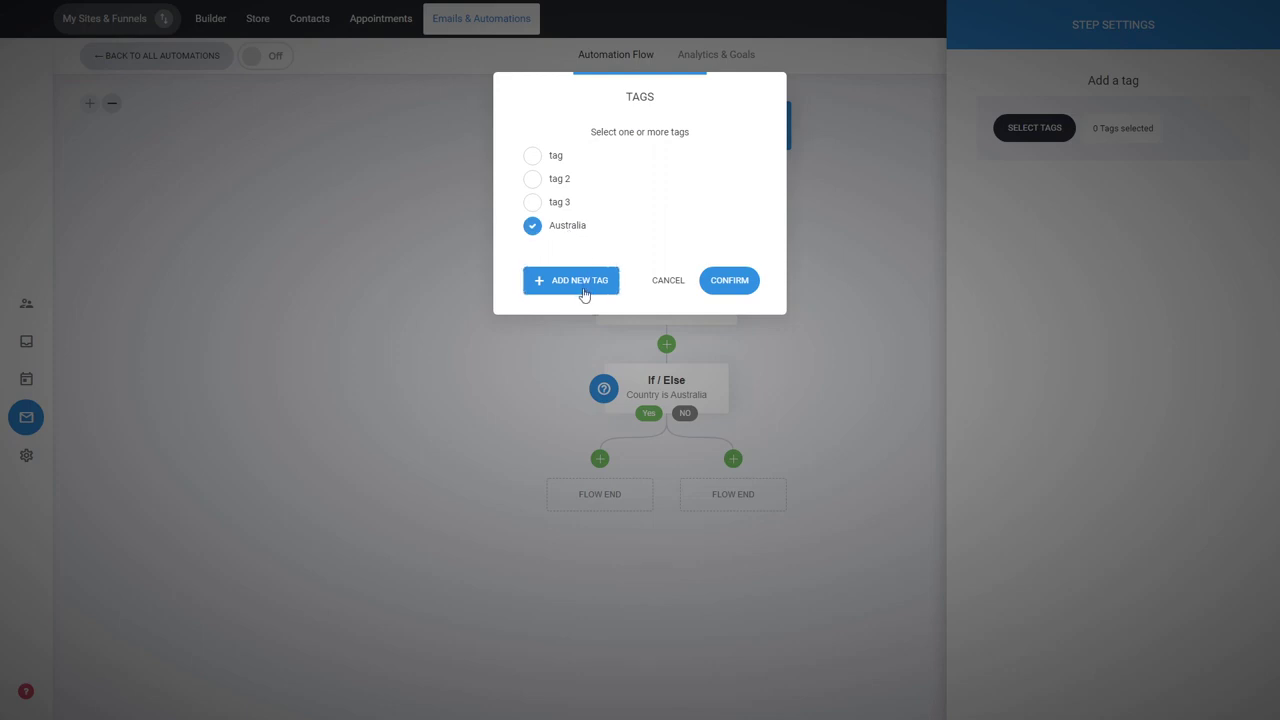
pyautogui.click(730, 281)
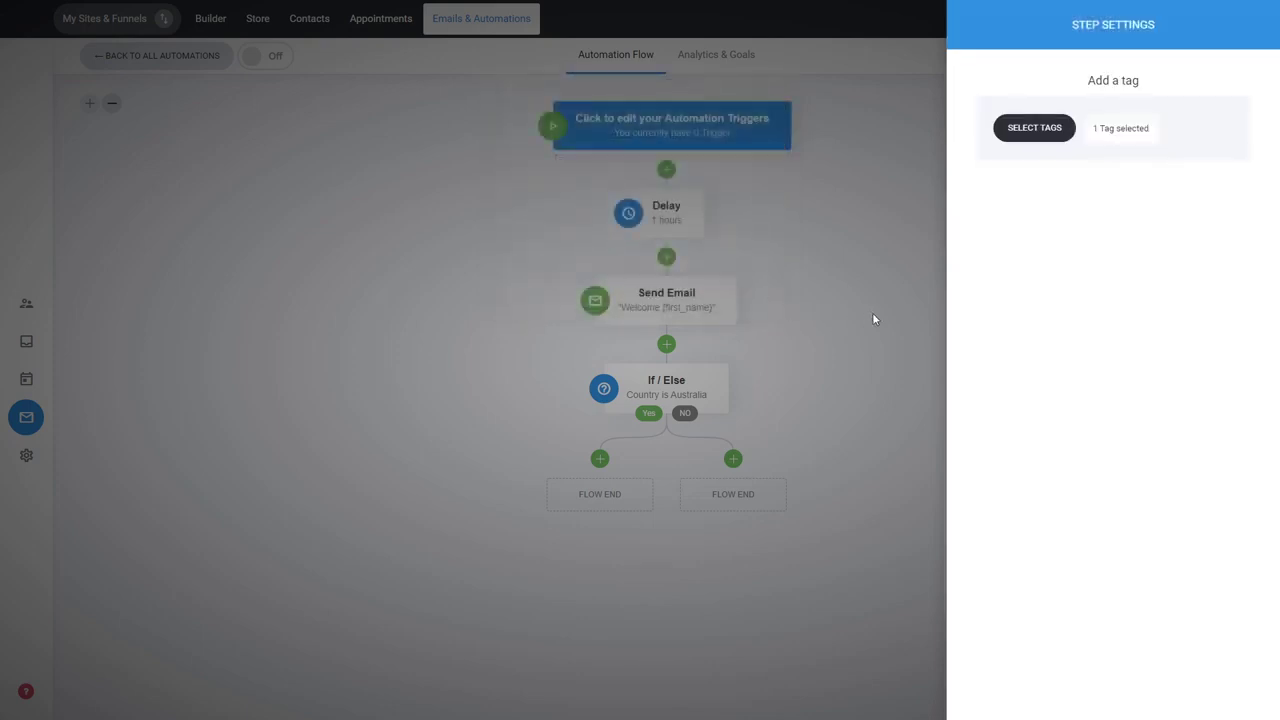
pyautogui.click(872, 319)
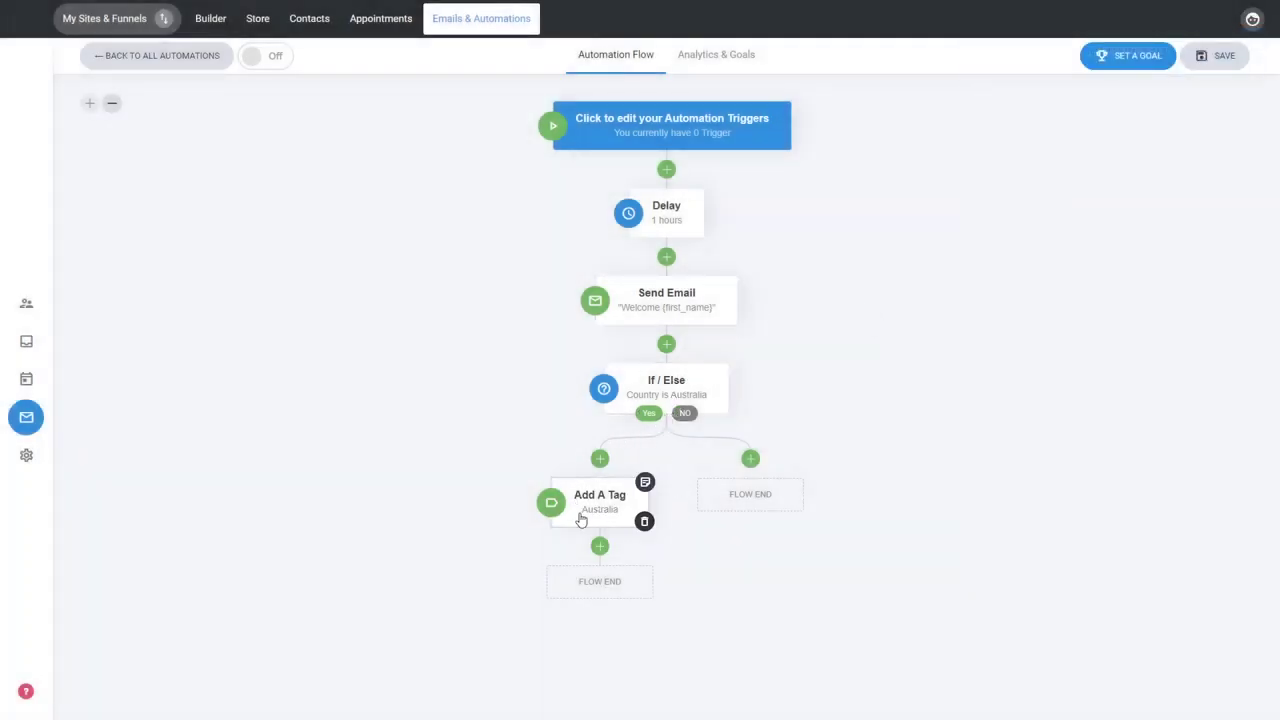
pyautogui.click(752, 462)
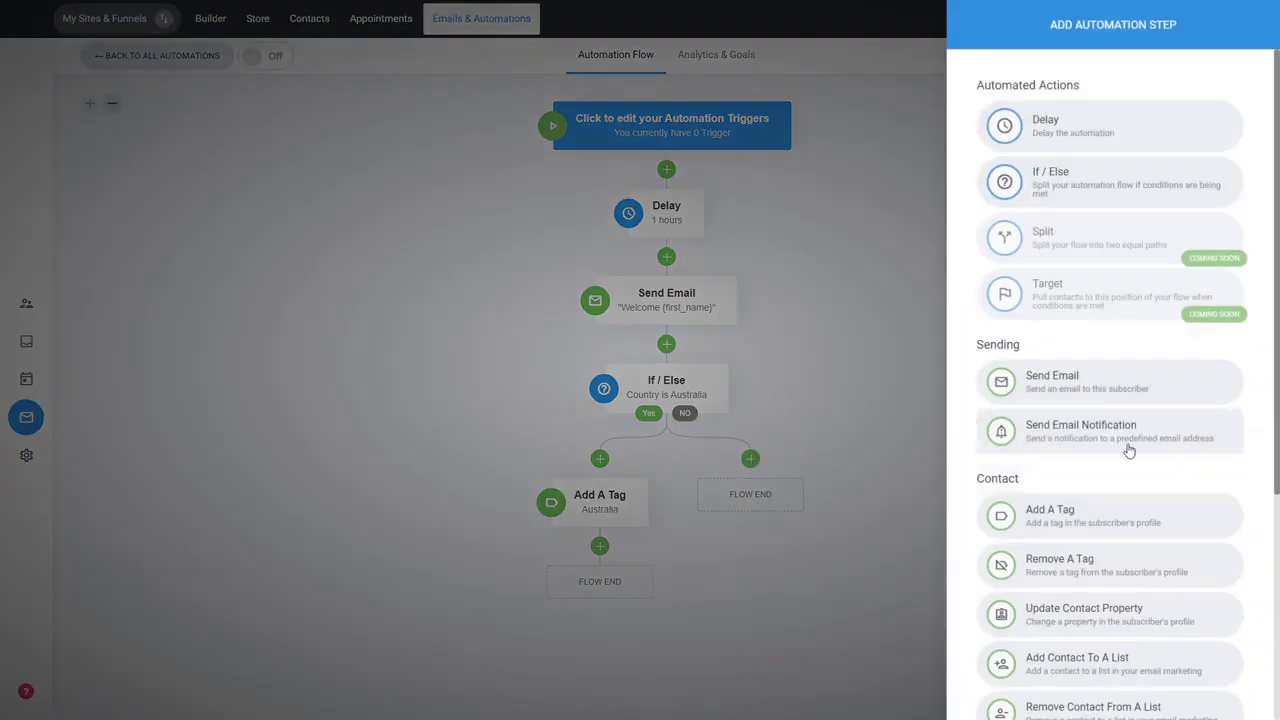
pyautogui.scroll(-2, 1128, 451)
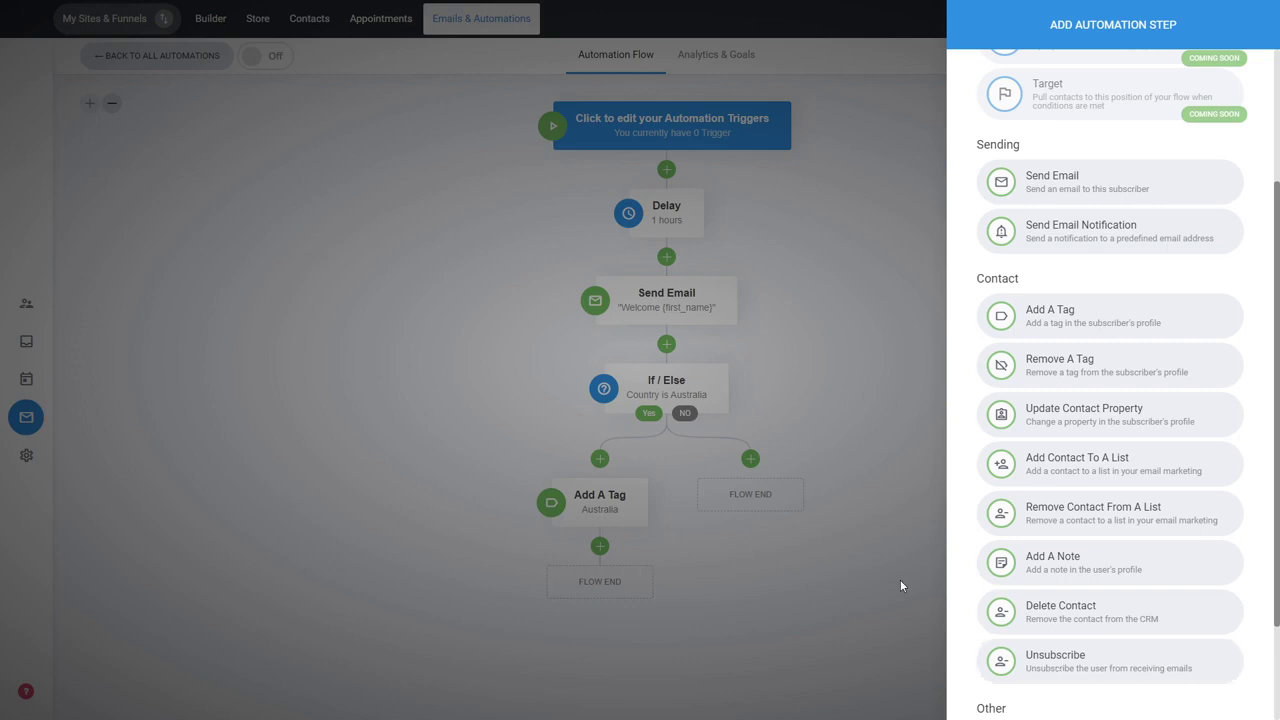
pyautogui.click(840, 372)
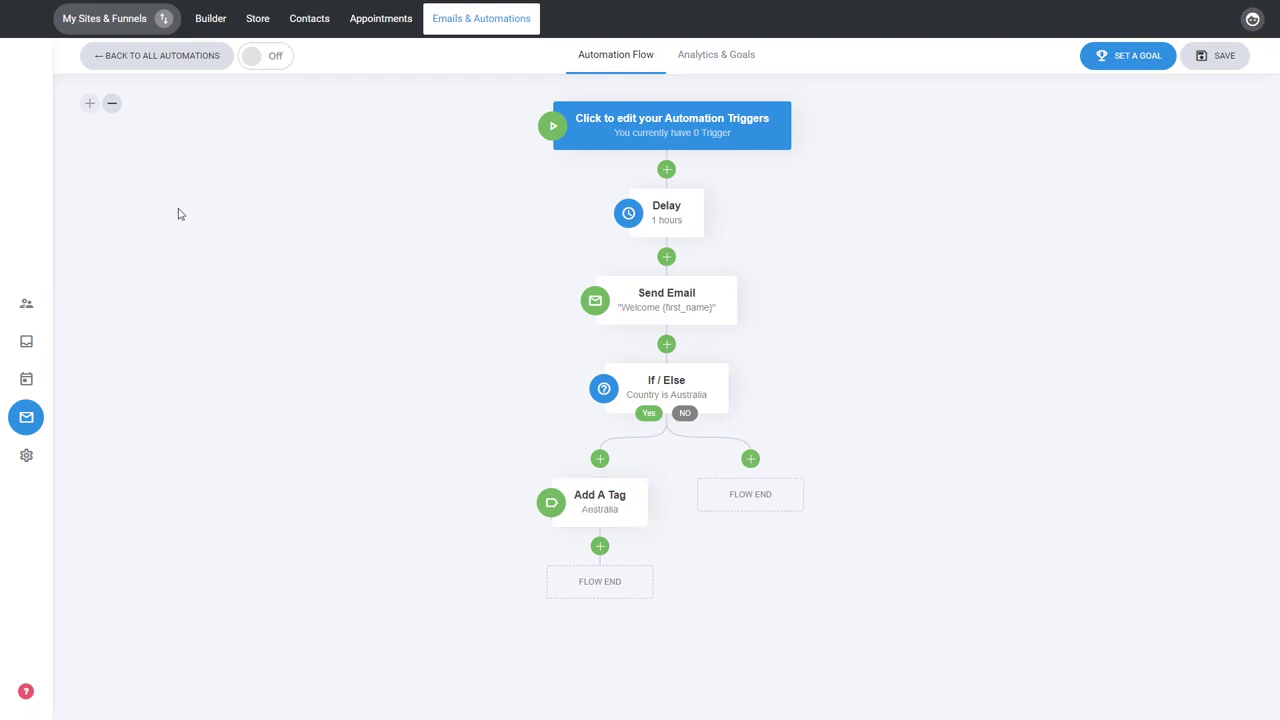
pyautogui.click(113, 106)
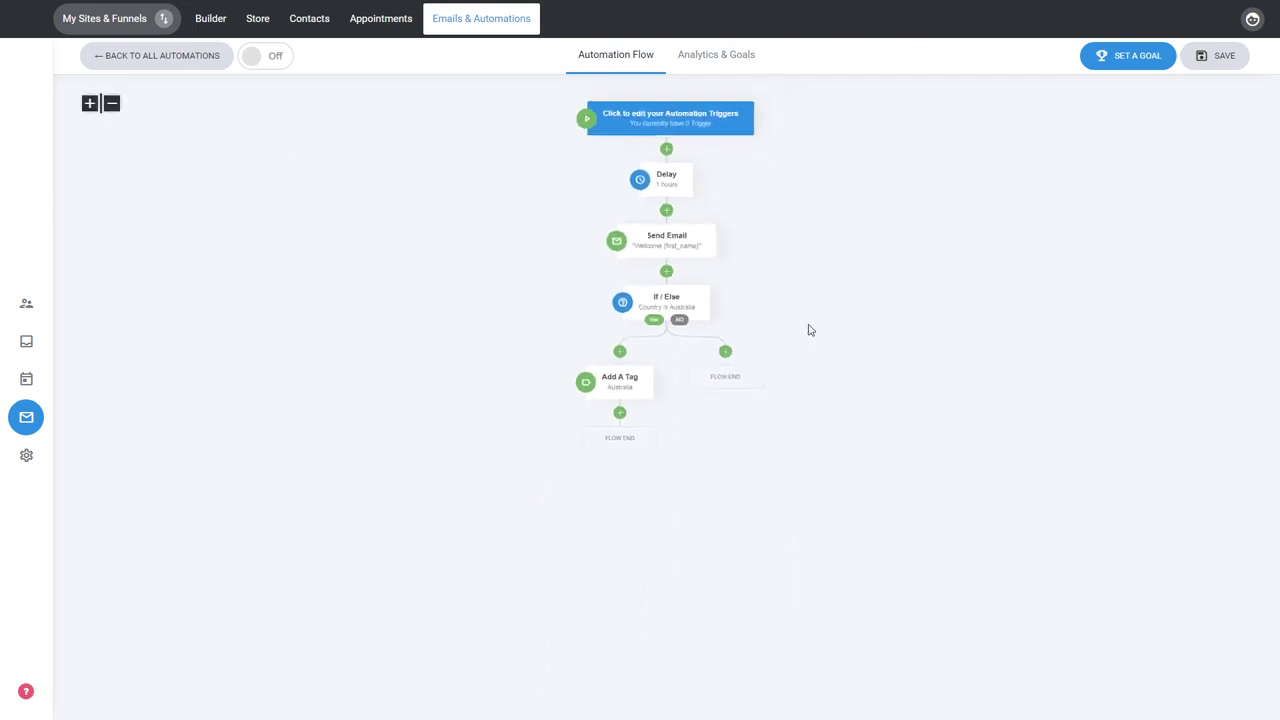
pyautogui.click(90, 104)
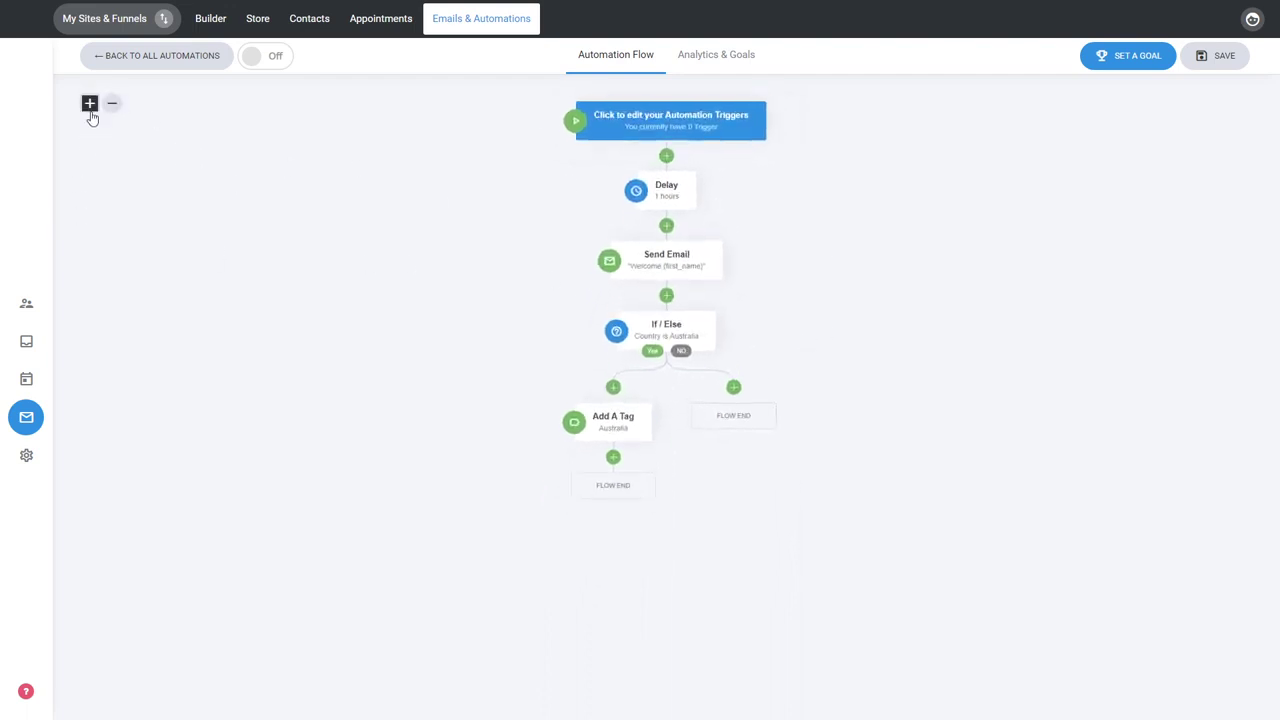
pyautogui.click(90, 104)
pyautogui.click(90, 104)
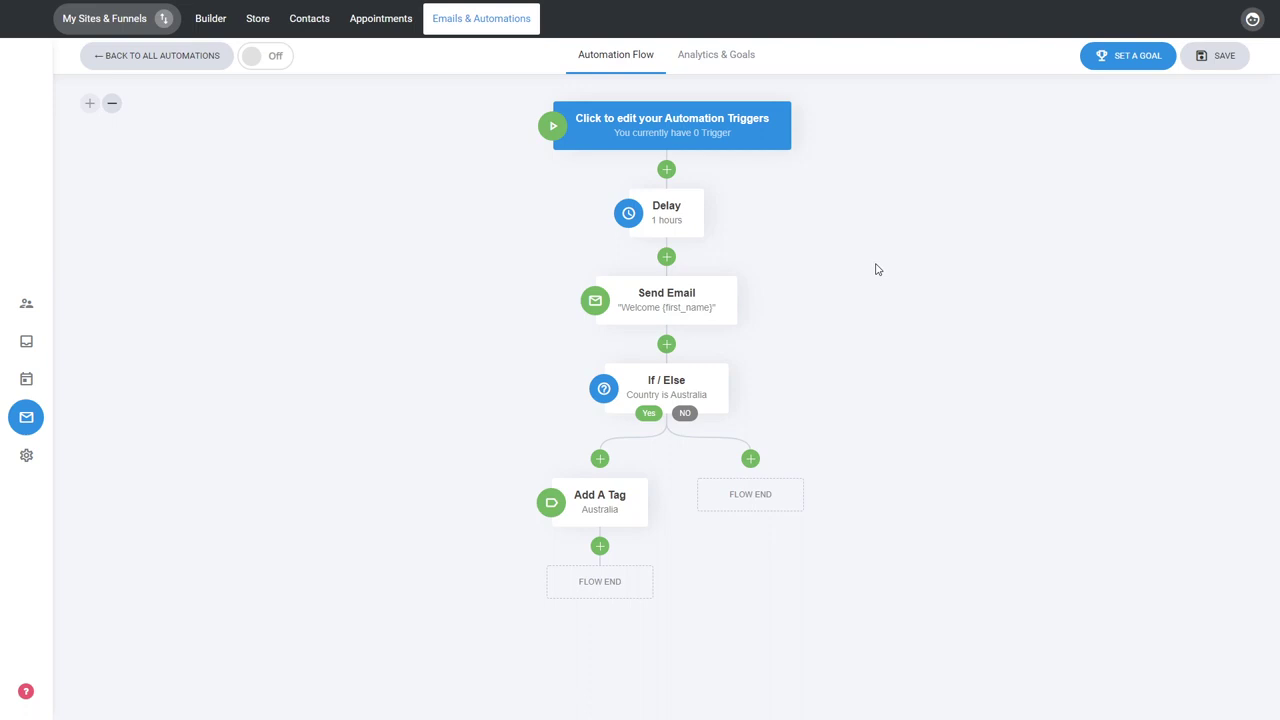
# Add an automation trigger that starts the flow when a contact is added to List 2
pyautogui.click(730, 142)
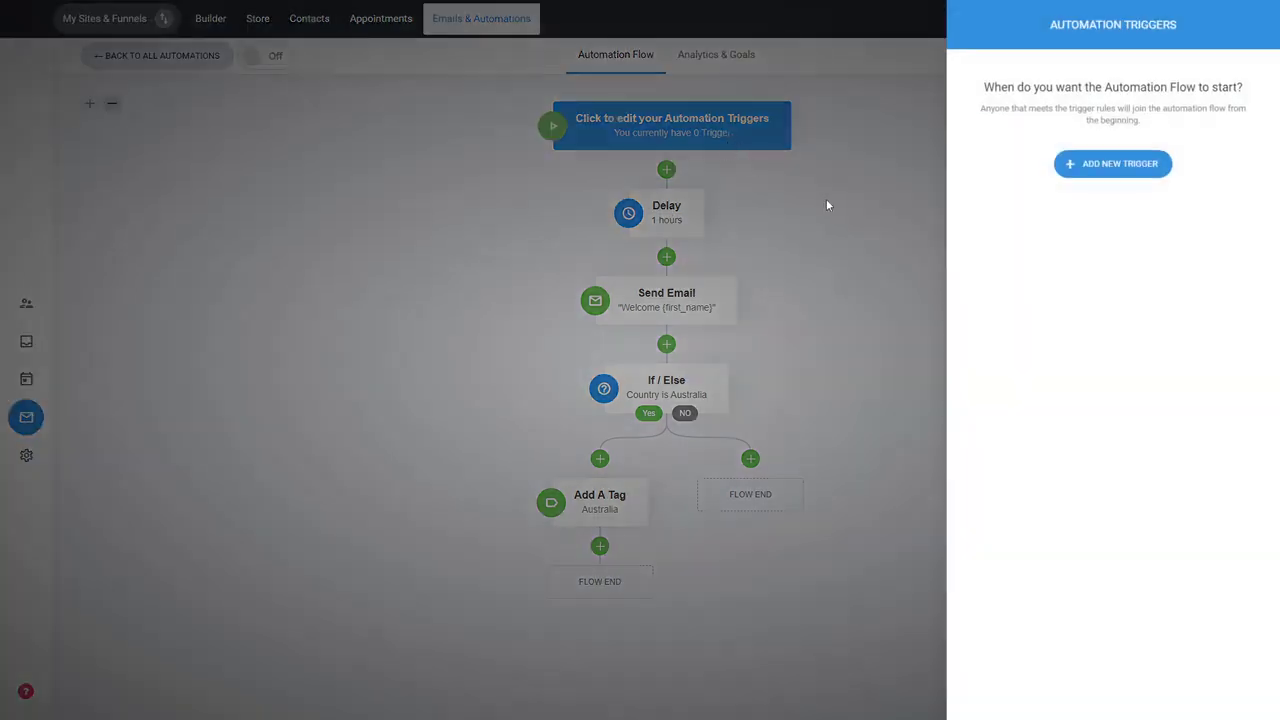
pyautogui.click(1088, 176)
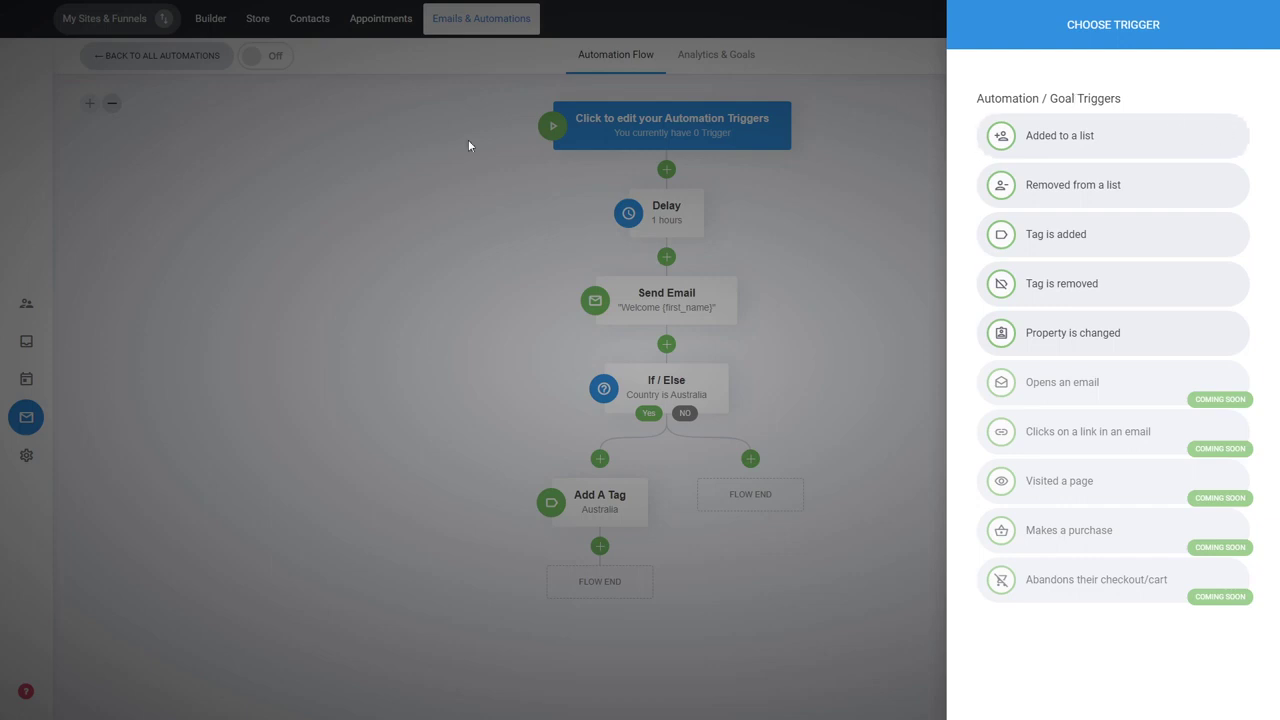
pyautogui.click(1098, 145)
pyautogui.click(1016, 132)
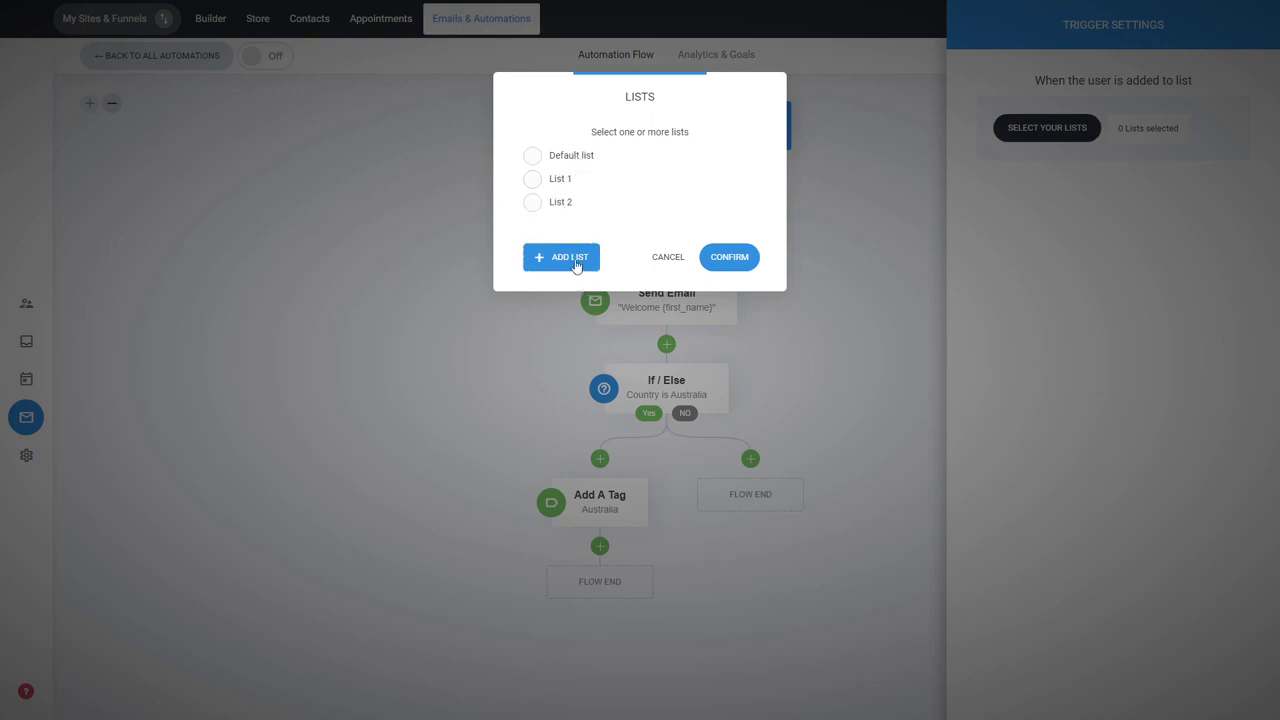
pyautogui.click(565, 208)
pyautogui.click(720, 257)
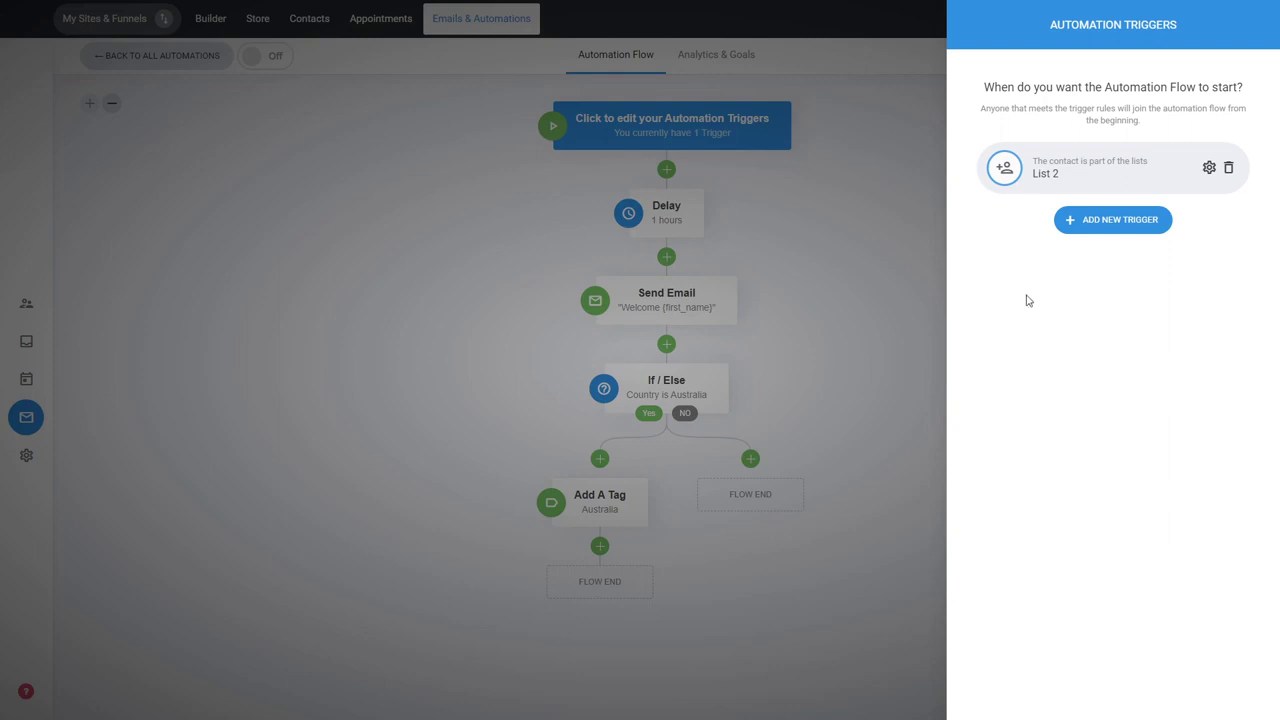
pyautogui.click(865, 248)
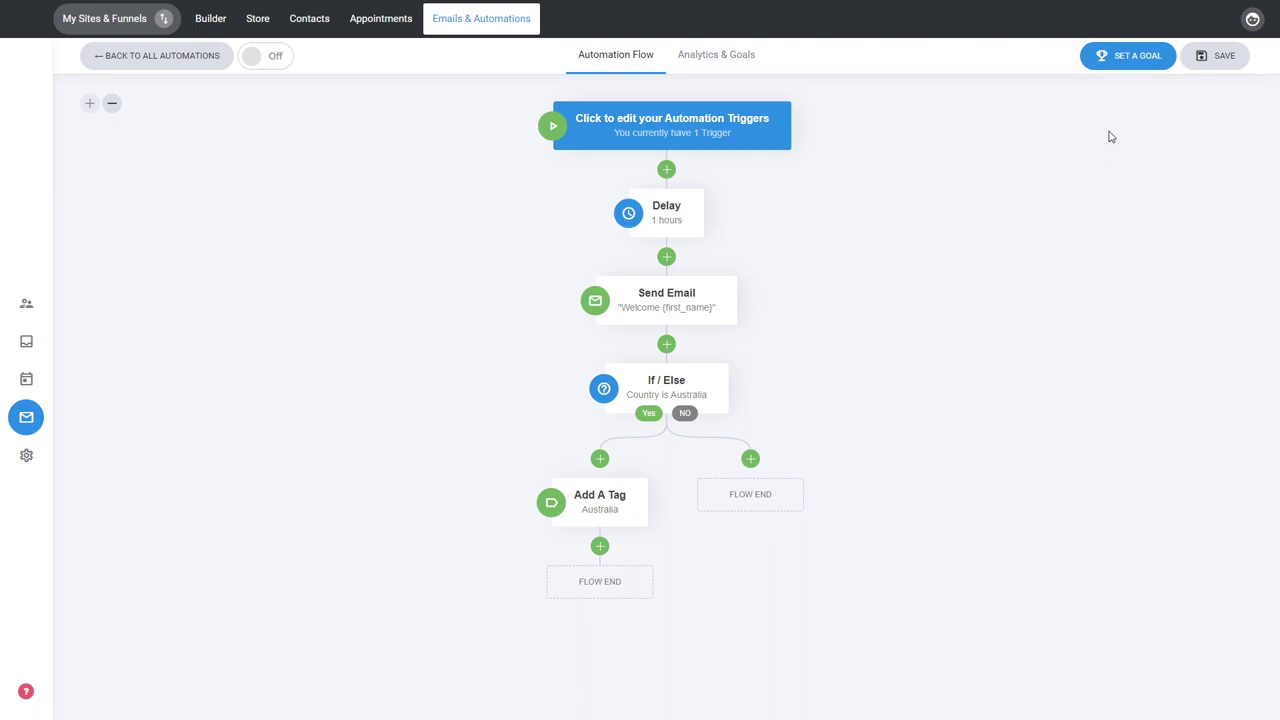
# Add an automation goal that is reached when a contact is tagged with tag 2
pyautogui.click(1124, 70)
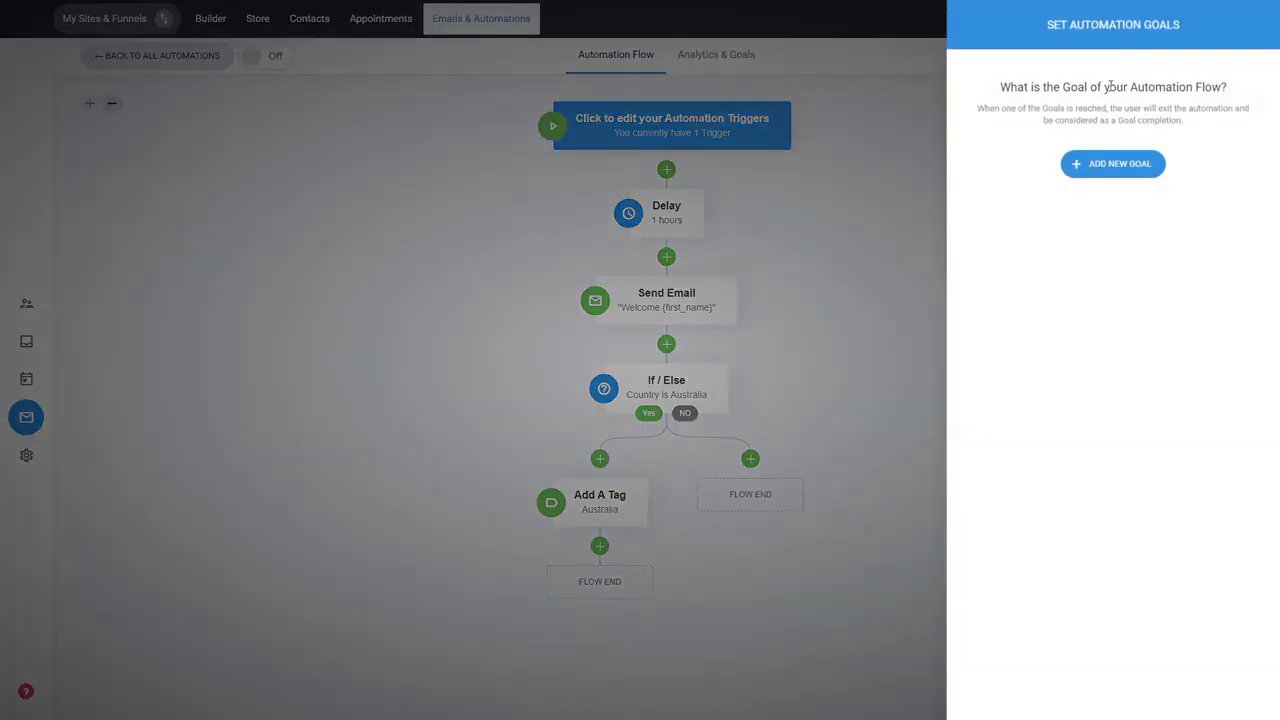
pyautogui.click(1119, 170)
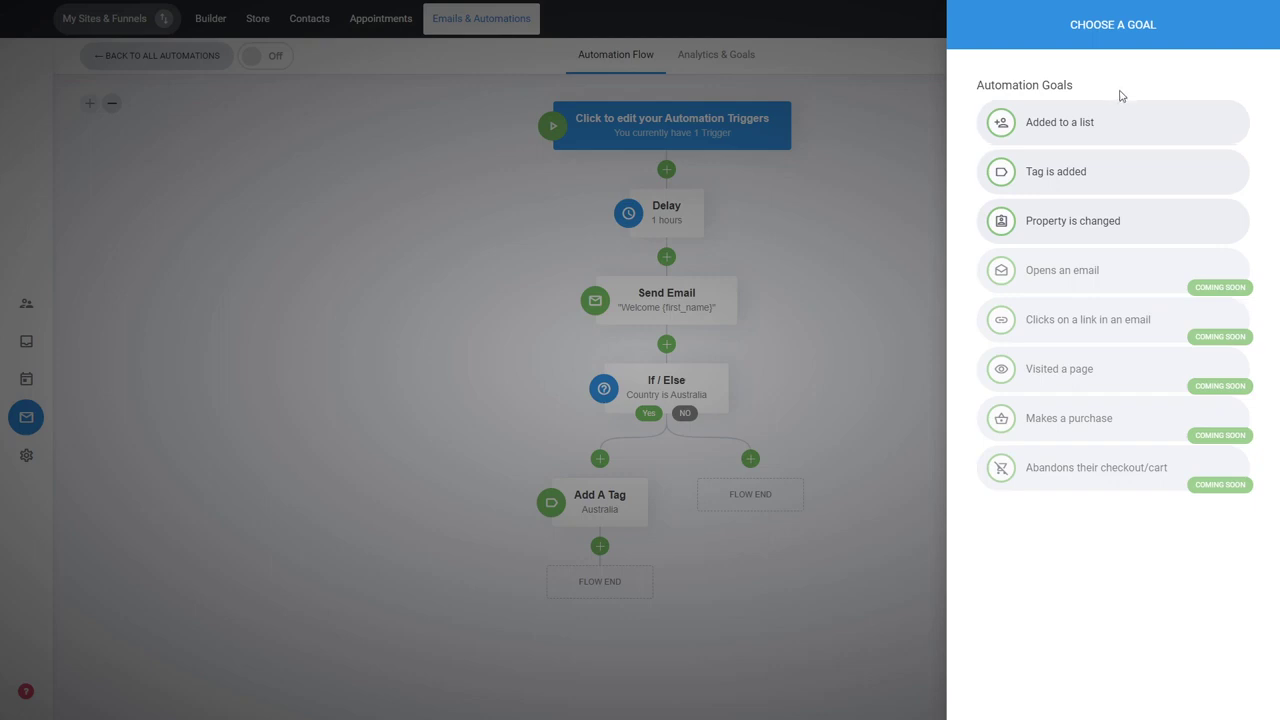
pyautogui.click(1114, 177)
pyautogui.click(1045, 130)
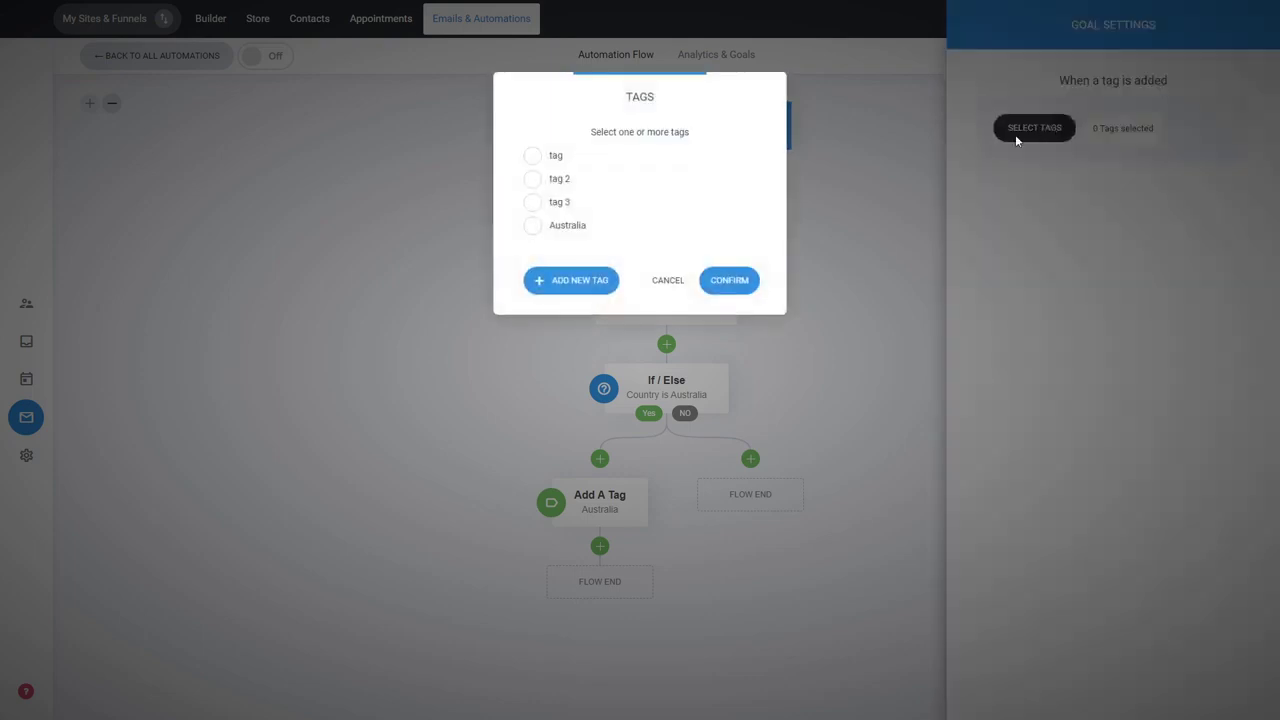
pyautogui.click(533, 179)
pyautogui.click(725, 281)
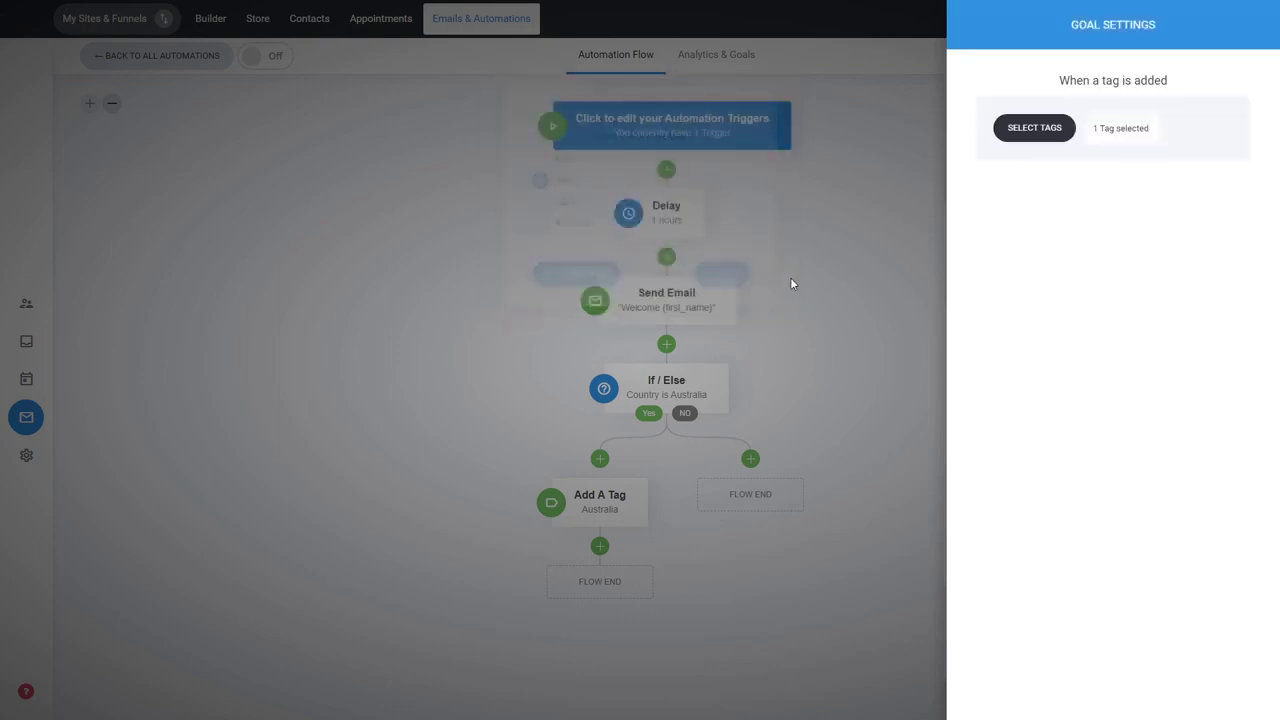
pyautogui.click(817, 330)
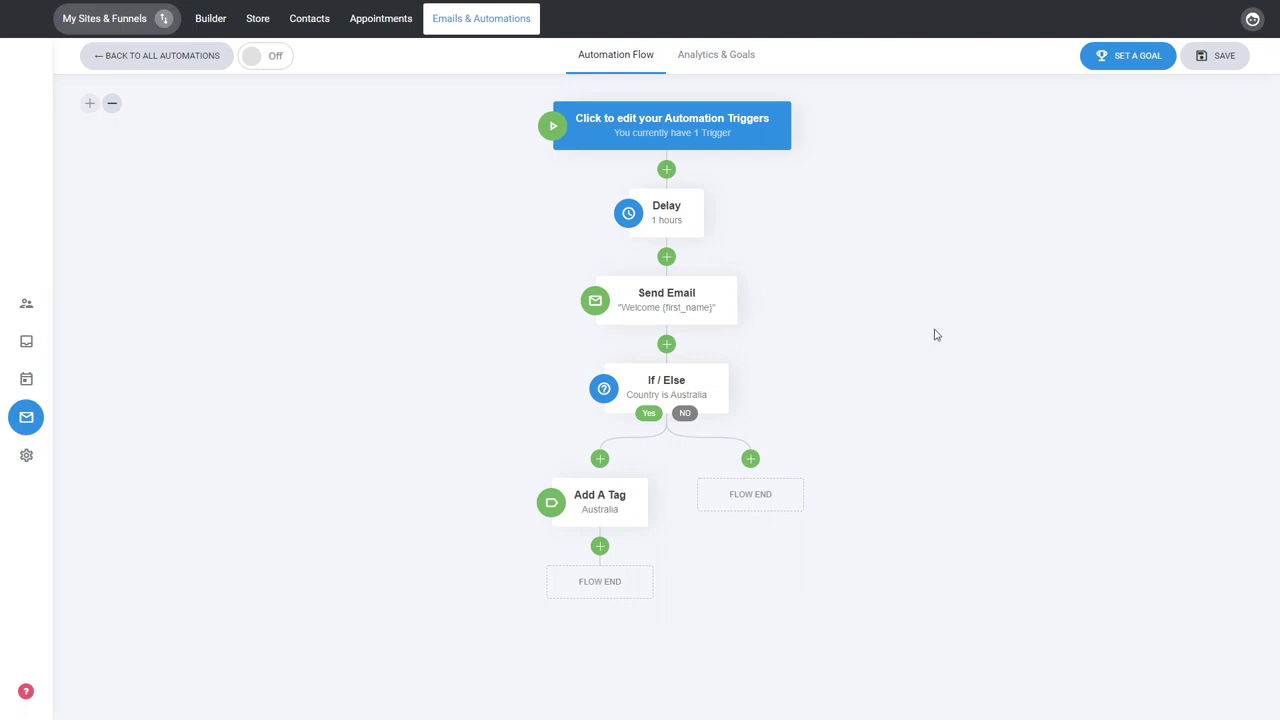
pyautogui.click(1122, 66)
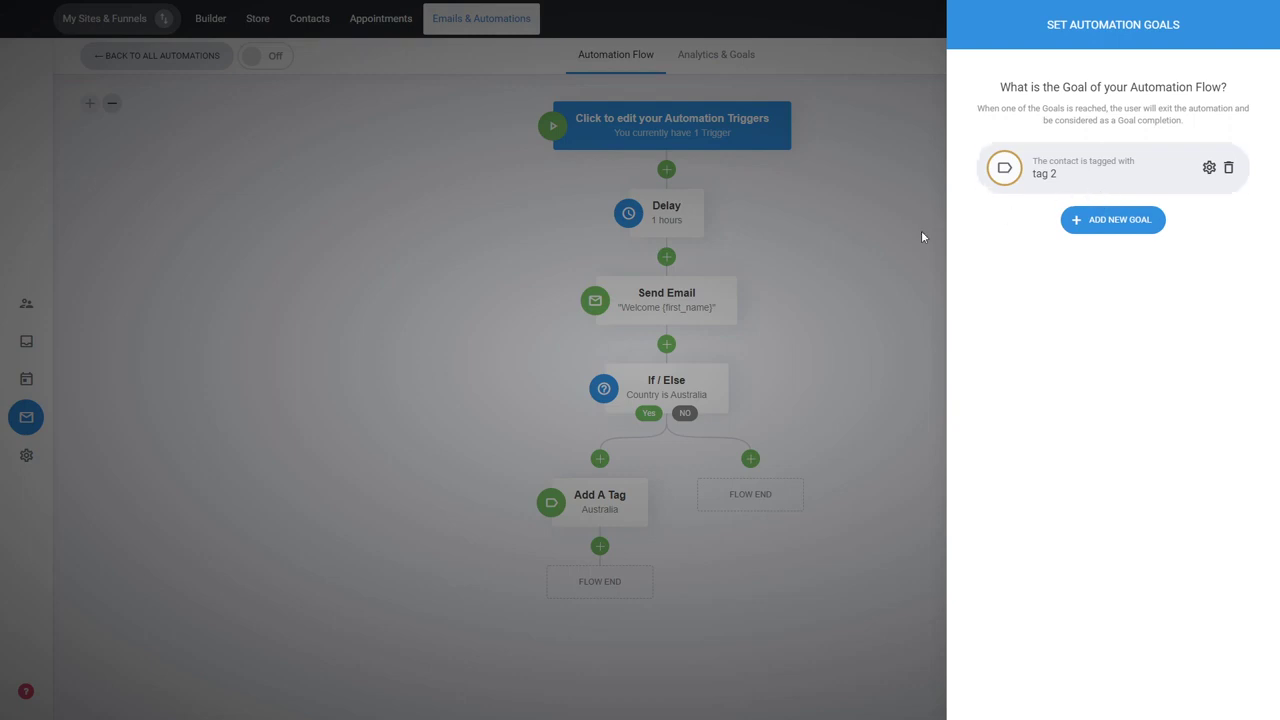
pyautogui.click(825, 214)
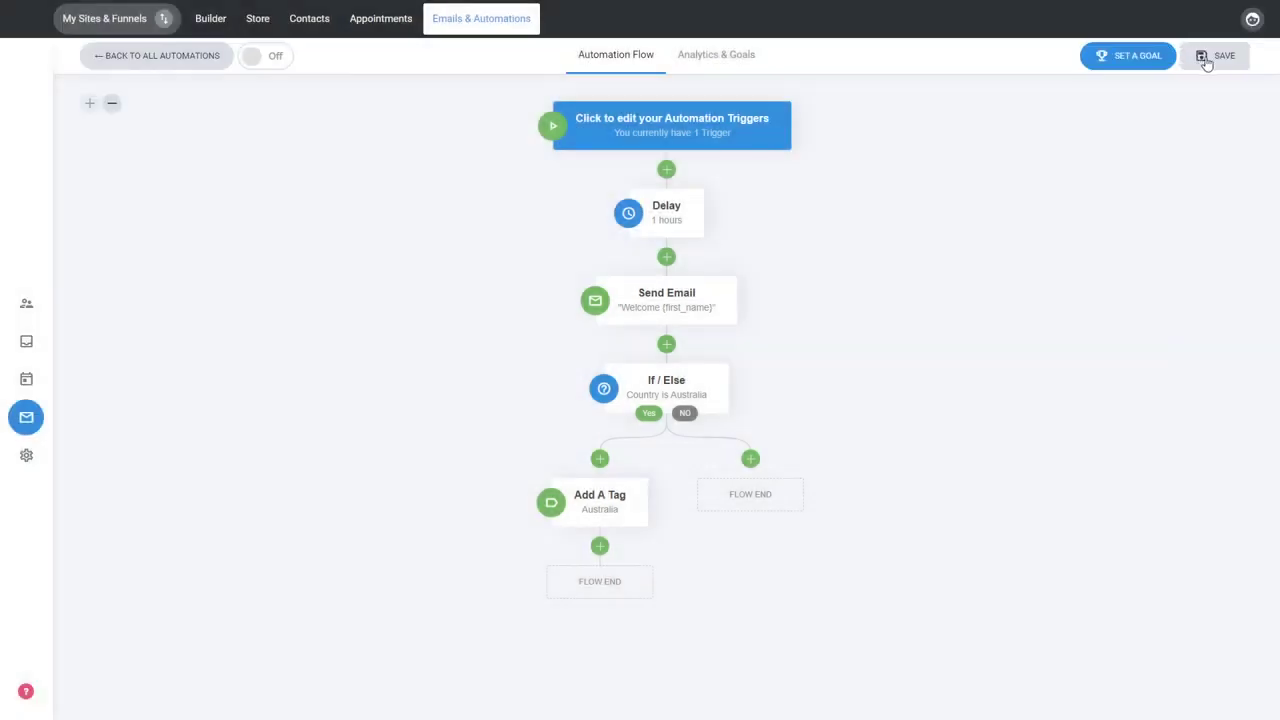
# Save the automation flow and turn the automation on
pyautogui.click(1207, 62)
pyautogui.click(270, 60)
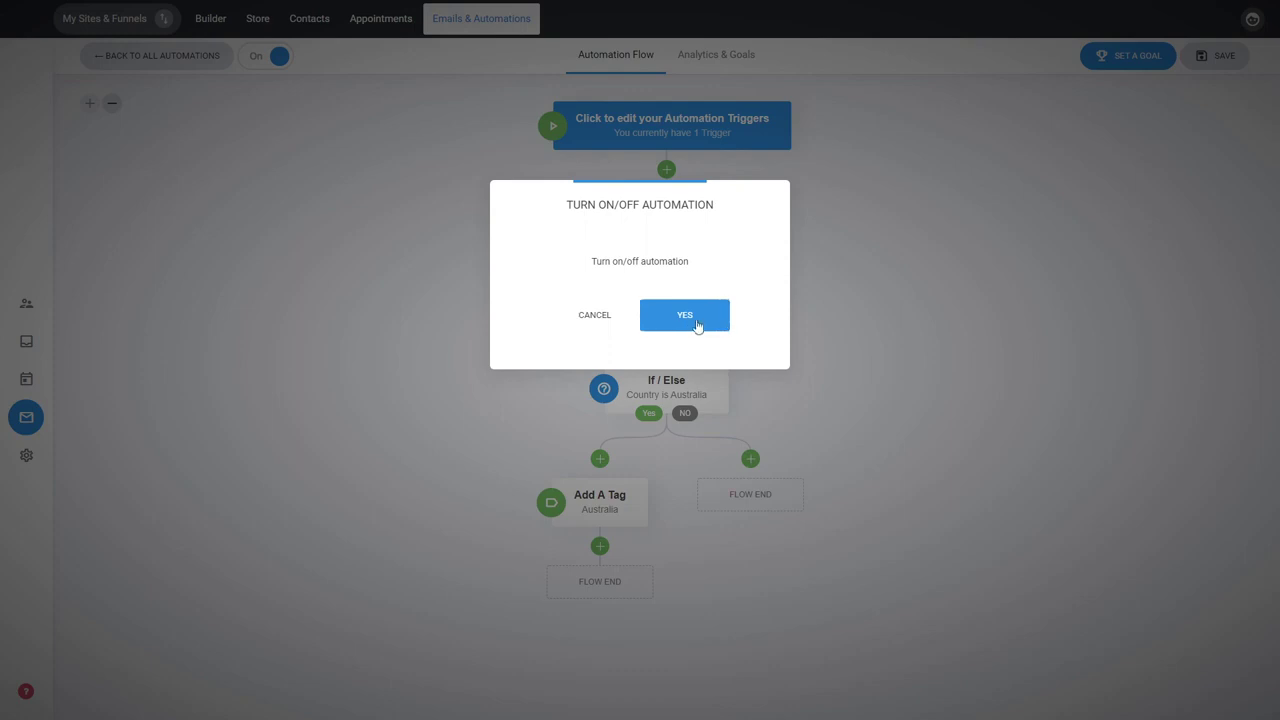
pyautogui.click(688, 318)
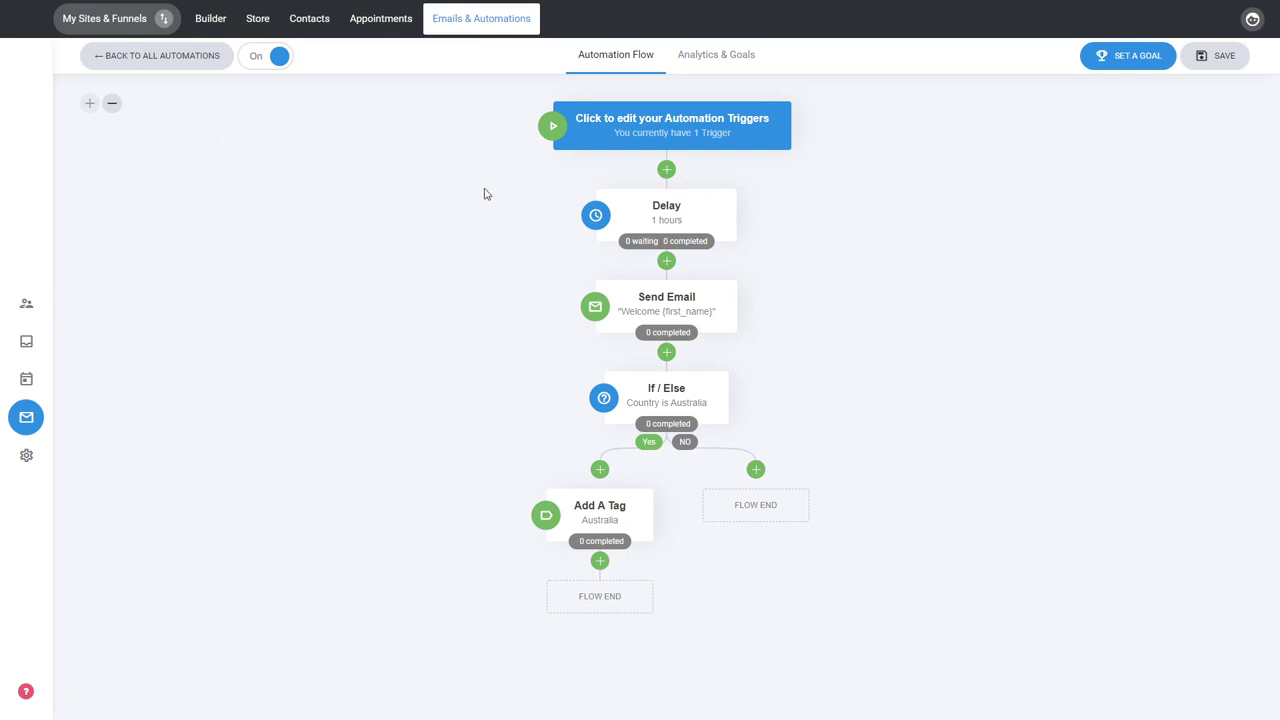
# Review the automation's analytics, including user totals, email flow, goal completion and flow emails, and return to the flow
pyautogui.click(722, 66)
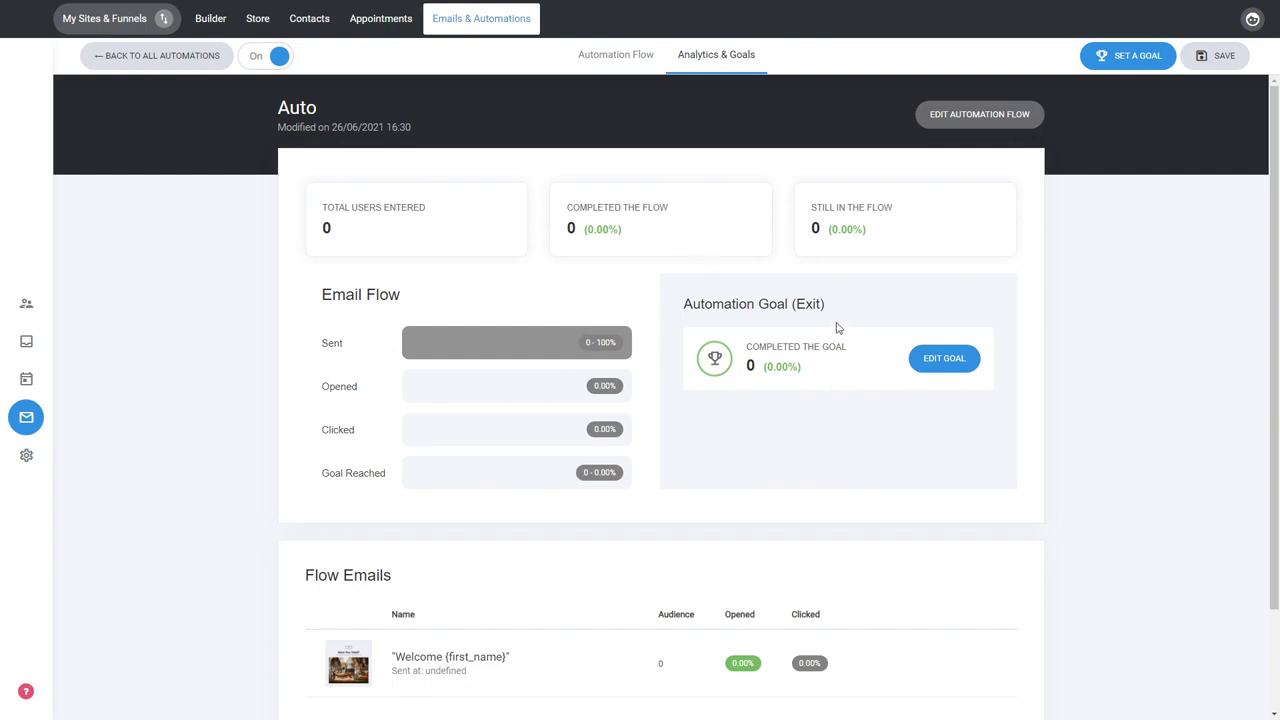
pyautogui.scroll(-2, 808, 357)
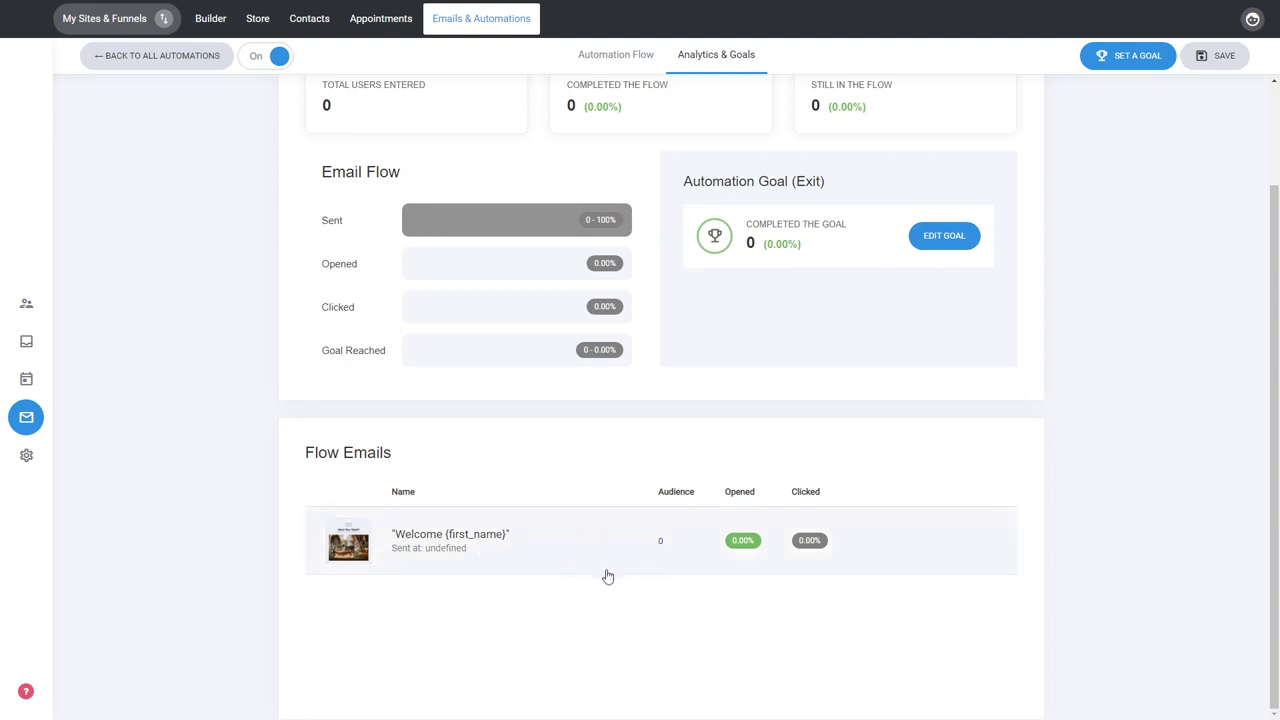
pyautogui.scroll(2, 606, 577)
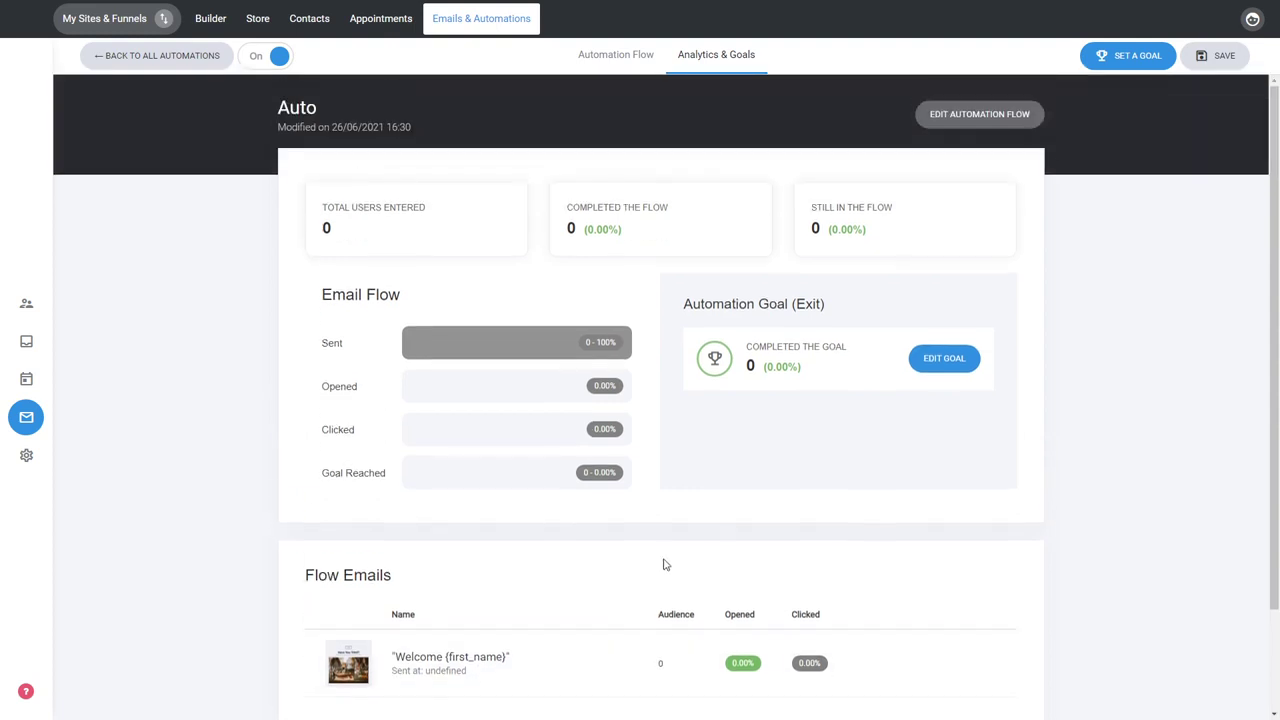
pyautogui.click(996, 118)
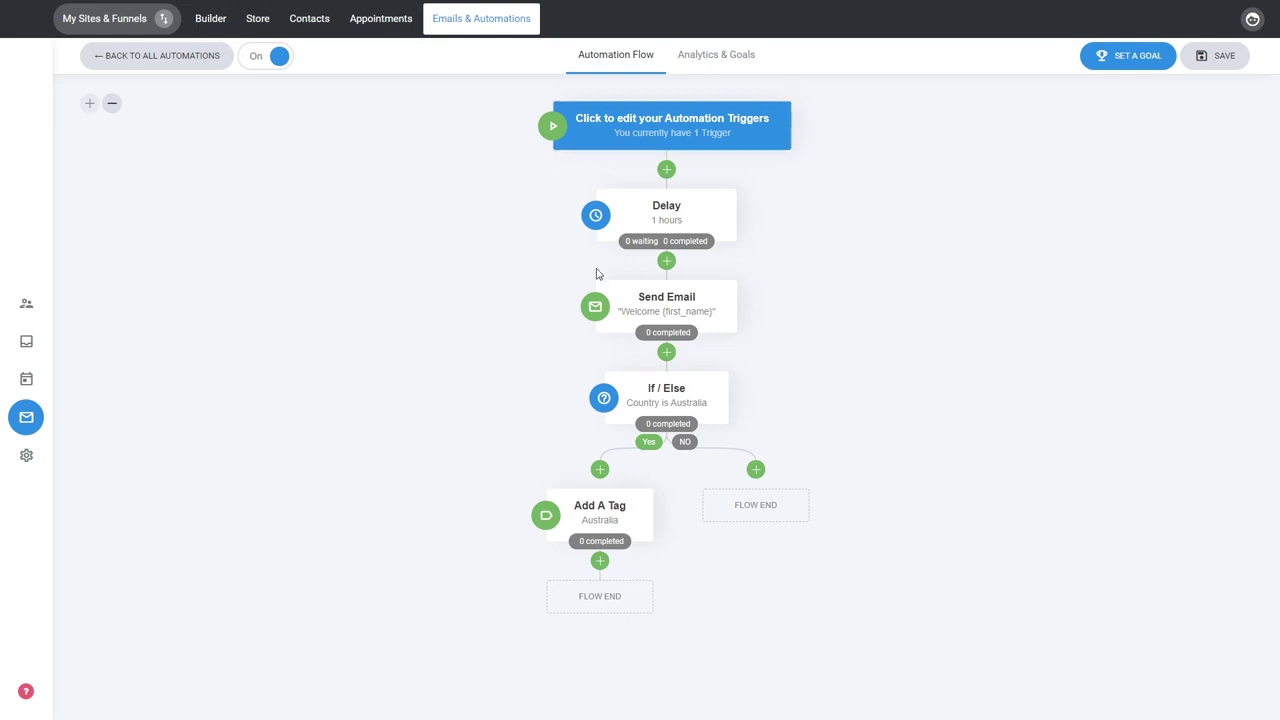
# Move the Send Email step above the Delay step and back below it
pyautogui.moveTo(643, 250)
pyautogui.moveTo(659, 344)
pyautogui.moveTo(734, 327)
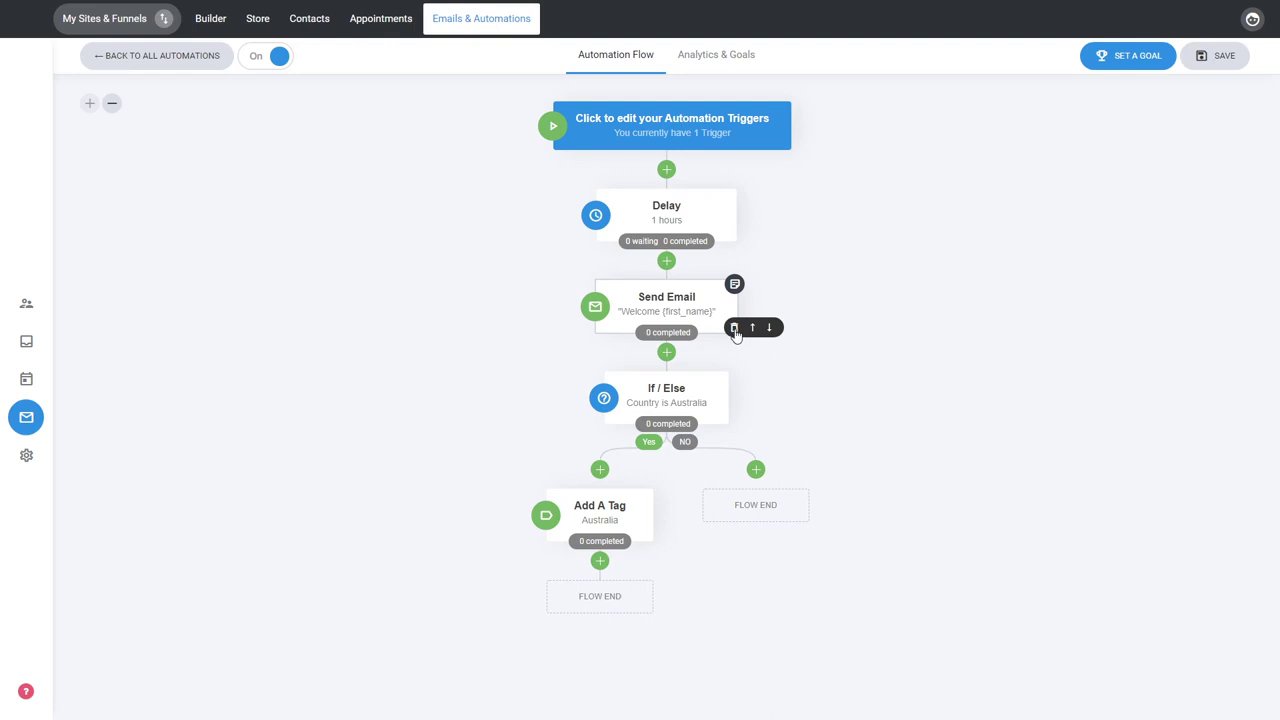
pyautogui.click(754, 328)
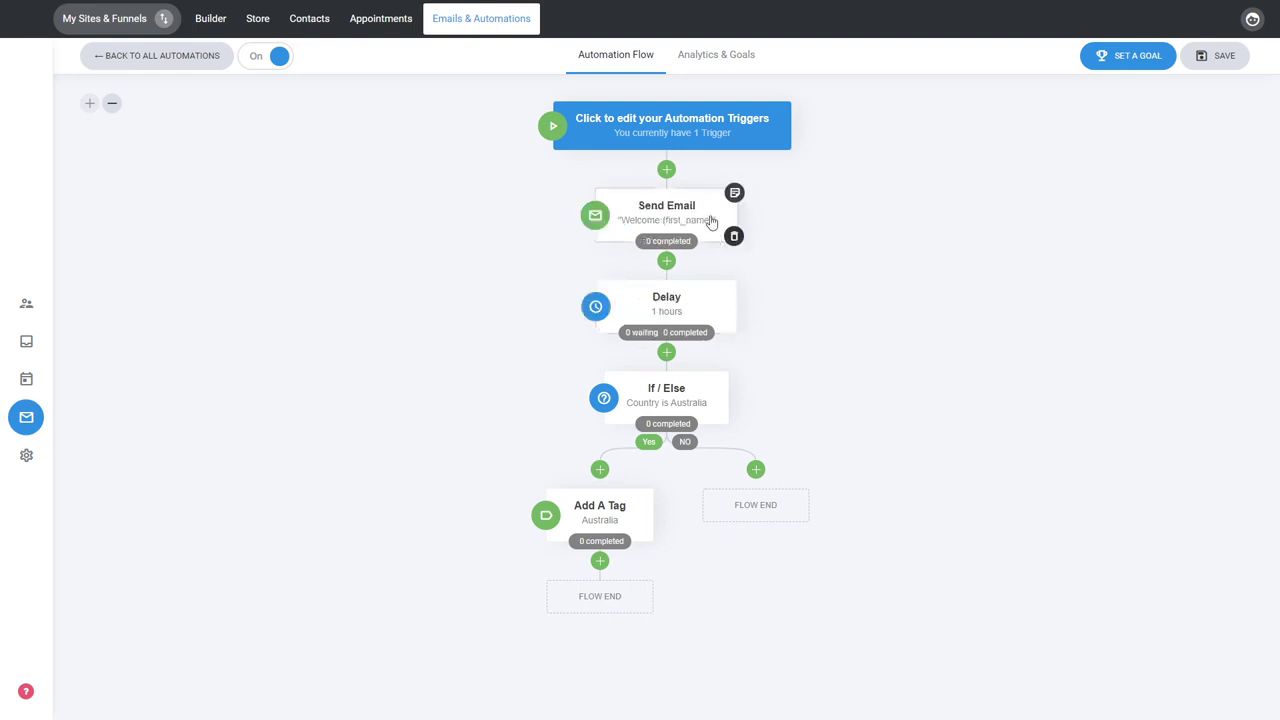
pyautogui.click(769, 236)
# Add a sticky note reading "Note" to the Send Email step
pyautogui.moveTo(688, 203)
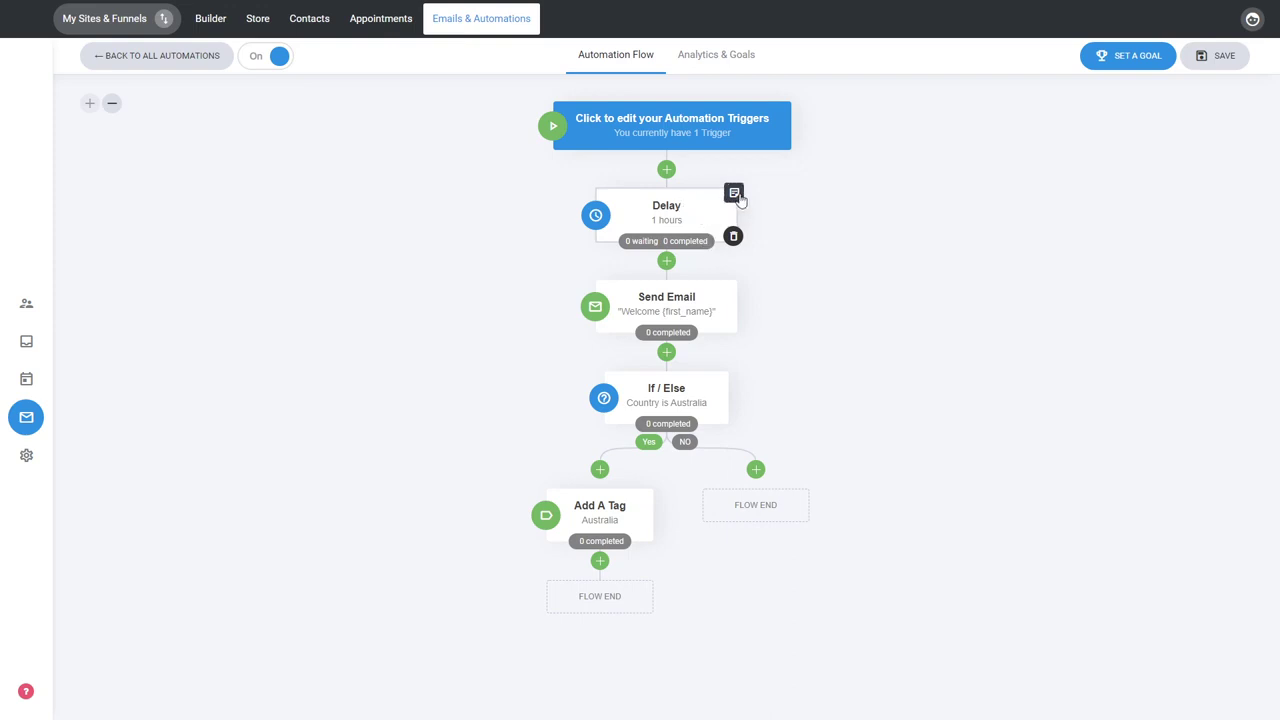
pyautogui.moveTo(697, 300)
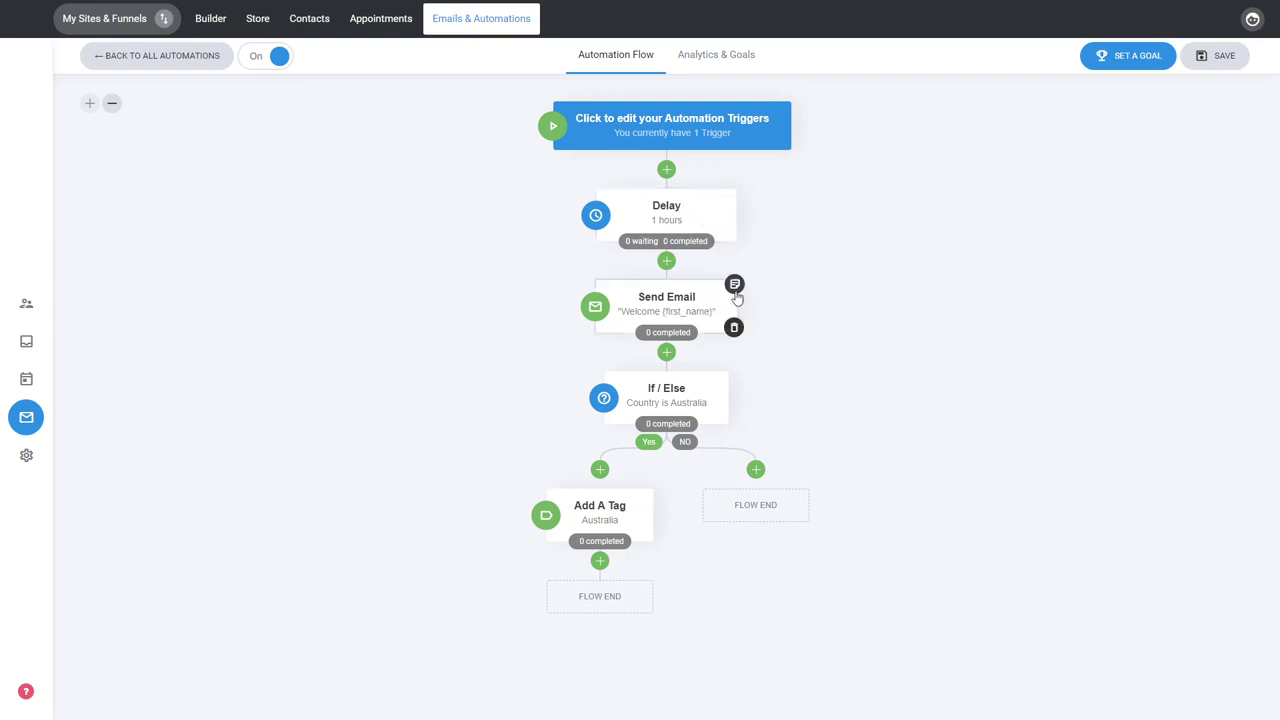
pyautogui.click(735, 286)
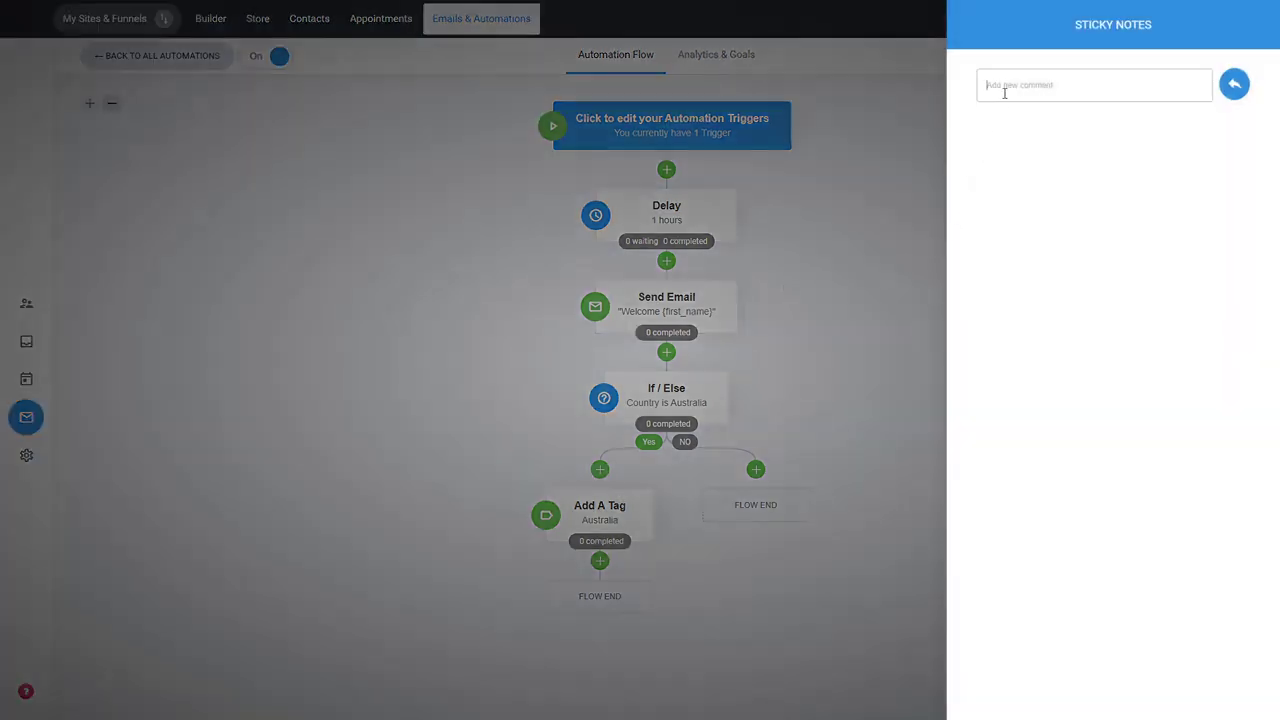
pyautogui.write('Note')
pyautogui.click(1234, 84)
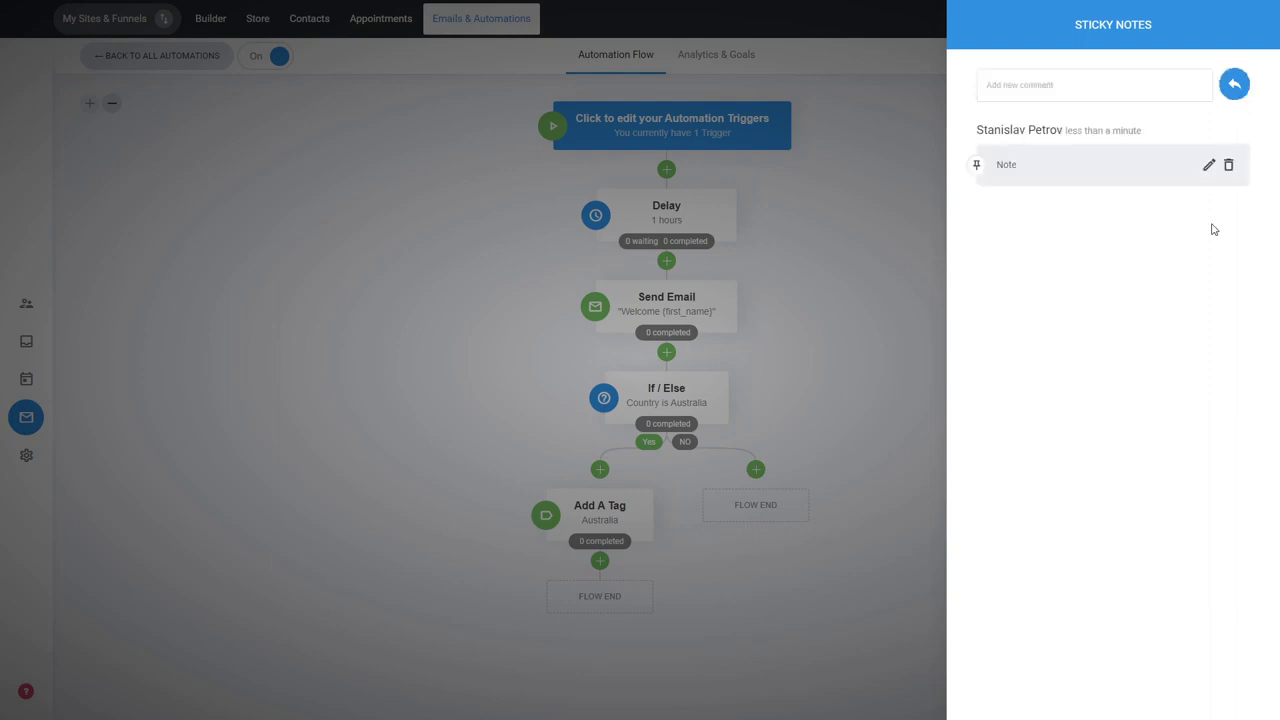
# Add a second sticky note reading "Note 2" to the Send Email step and pin it to the flow
pyautogui.click(1124, 84)
pyautogui.write('Note 2')
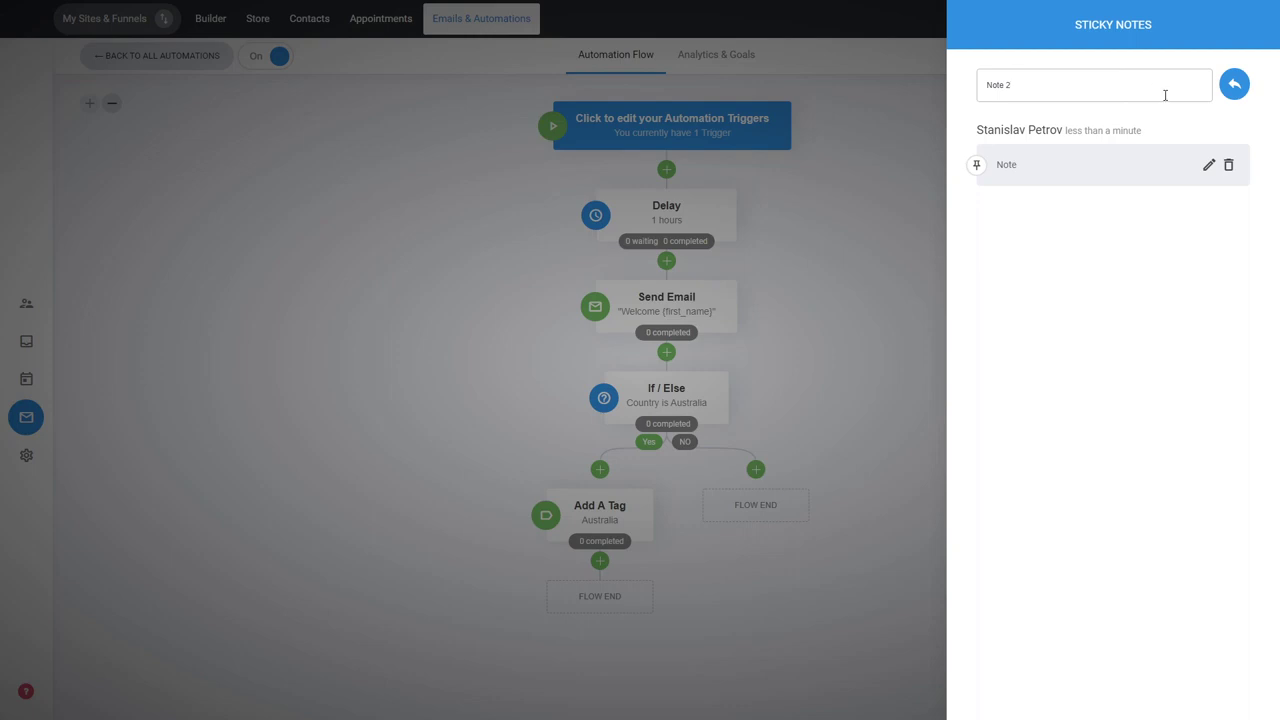
pyautogui.click(1234, 84)
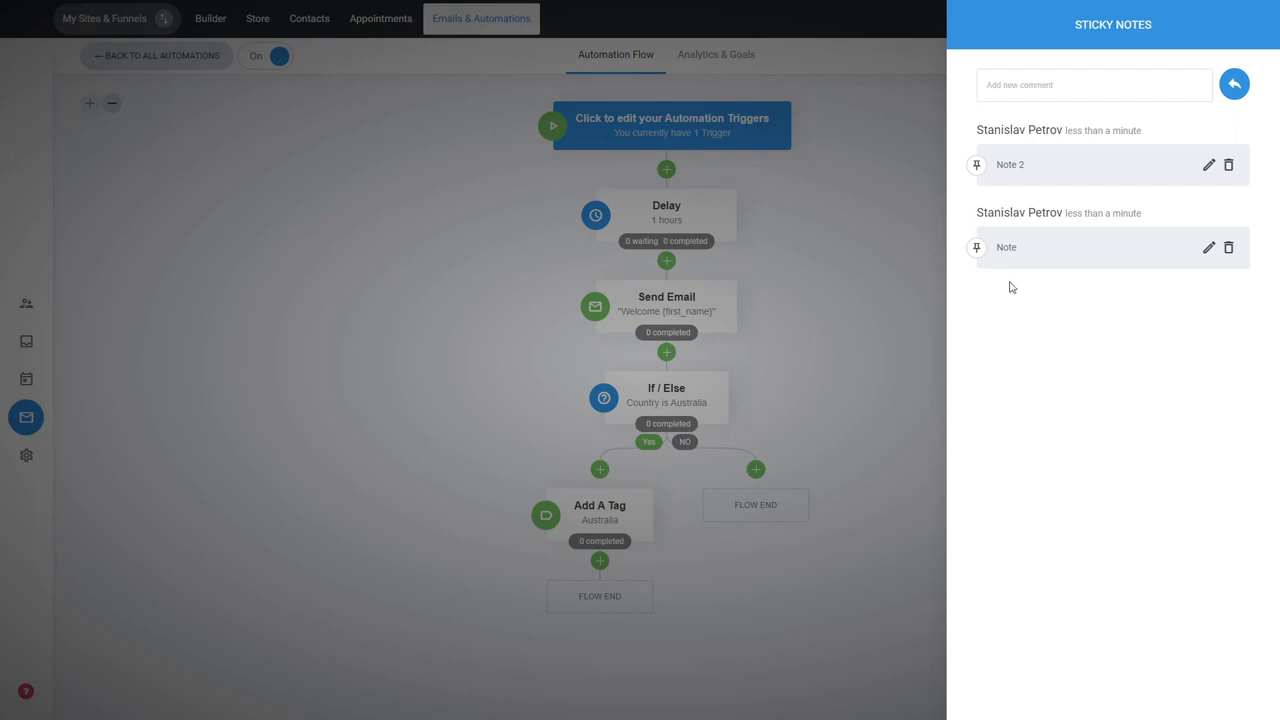
pyautogui.click(977, 176)
pyautogui.click(870, 288)
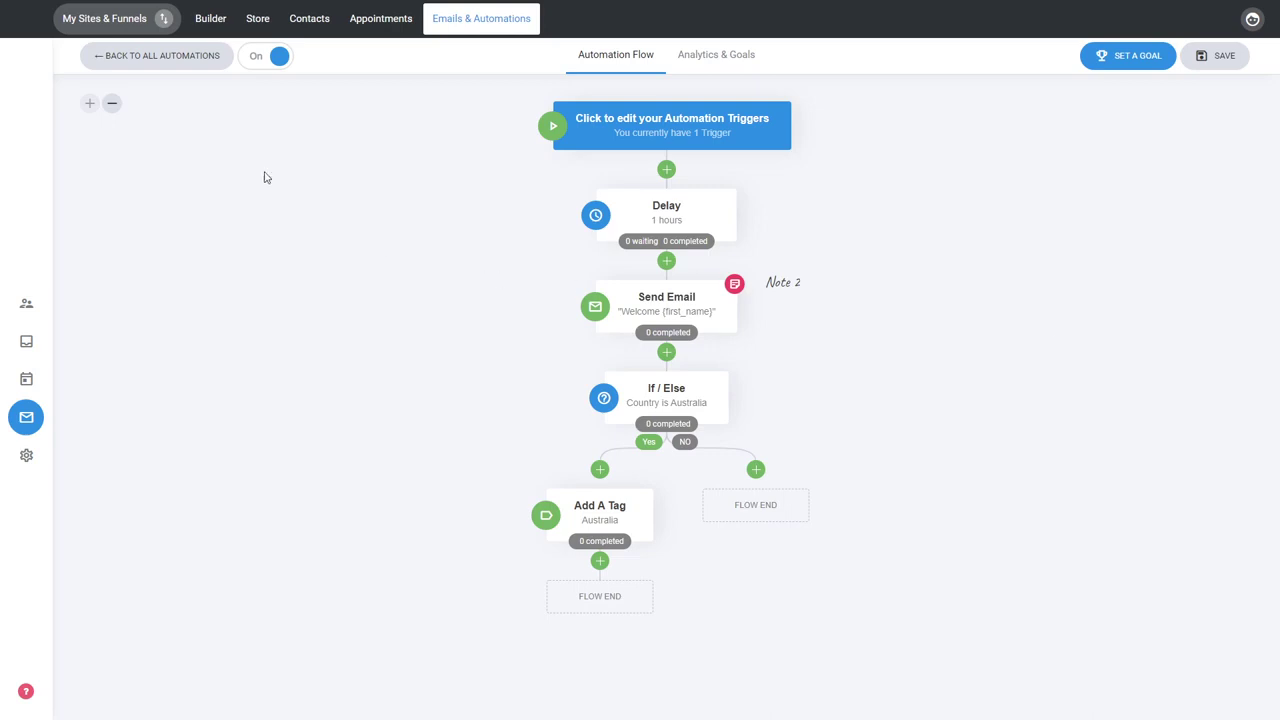
# Save the changes to the automation and return to the list of all automations
pyautogui.click(211, 60)
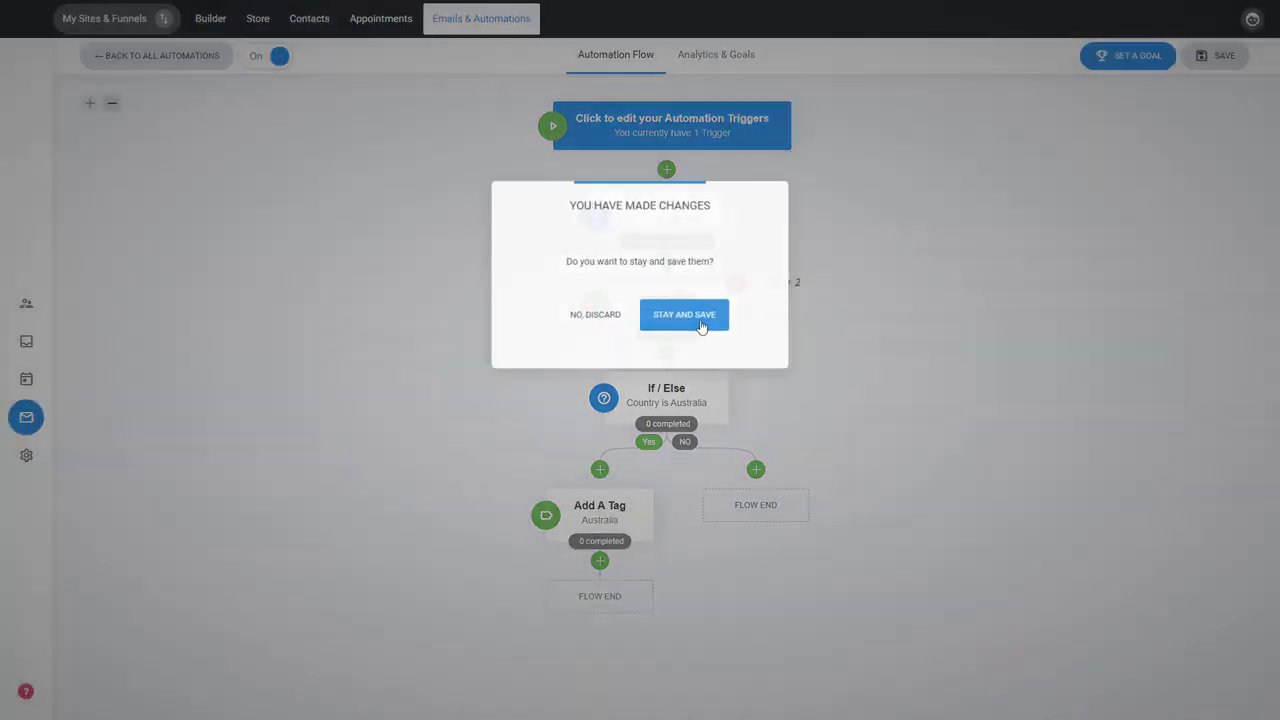
pyautogui.click(700, 322)
pyautogui.click(1220, 56)
pyautogui.click(150, 56)
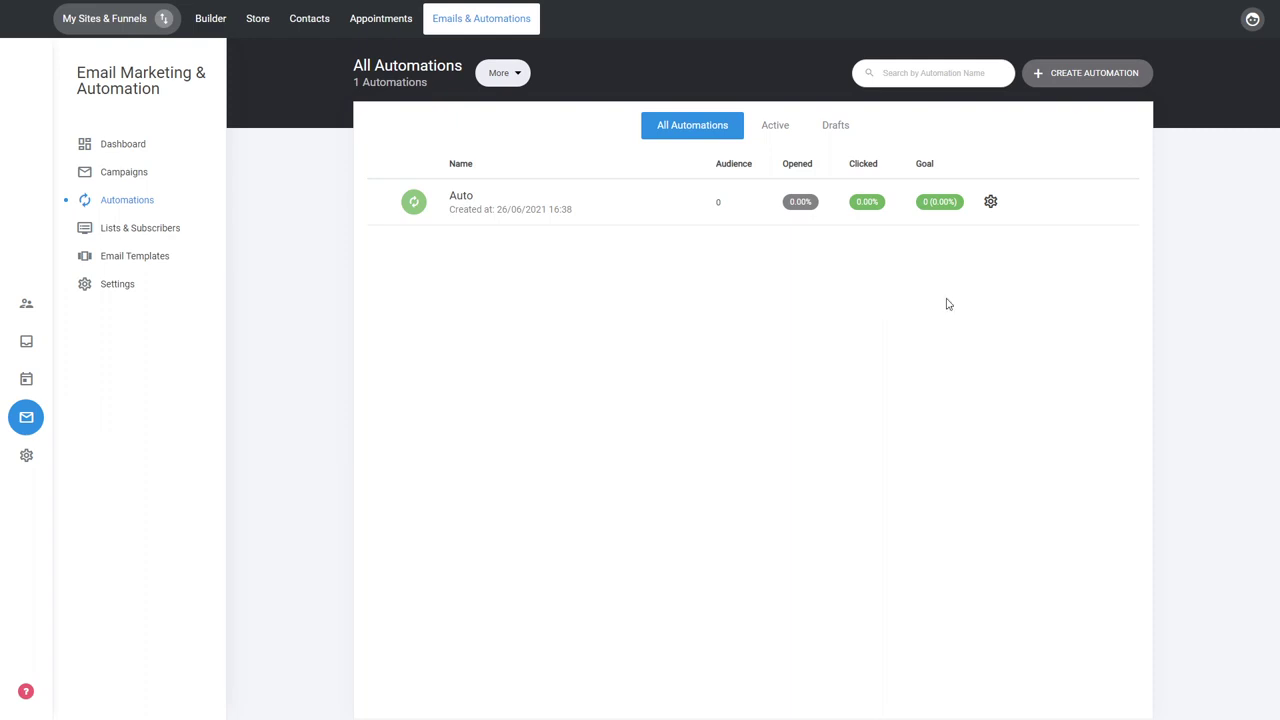
pyautogui.click(990, 201)
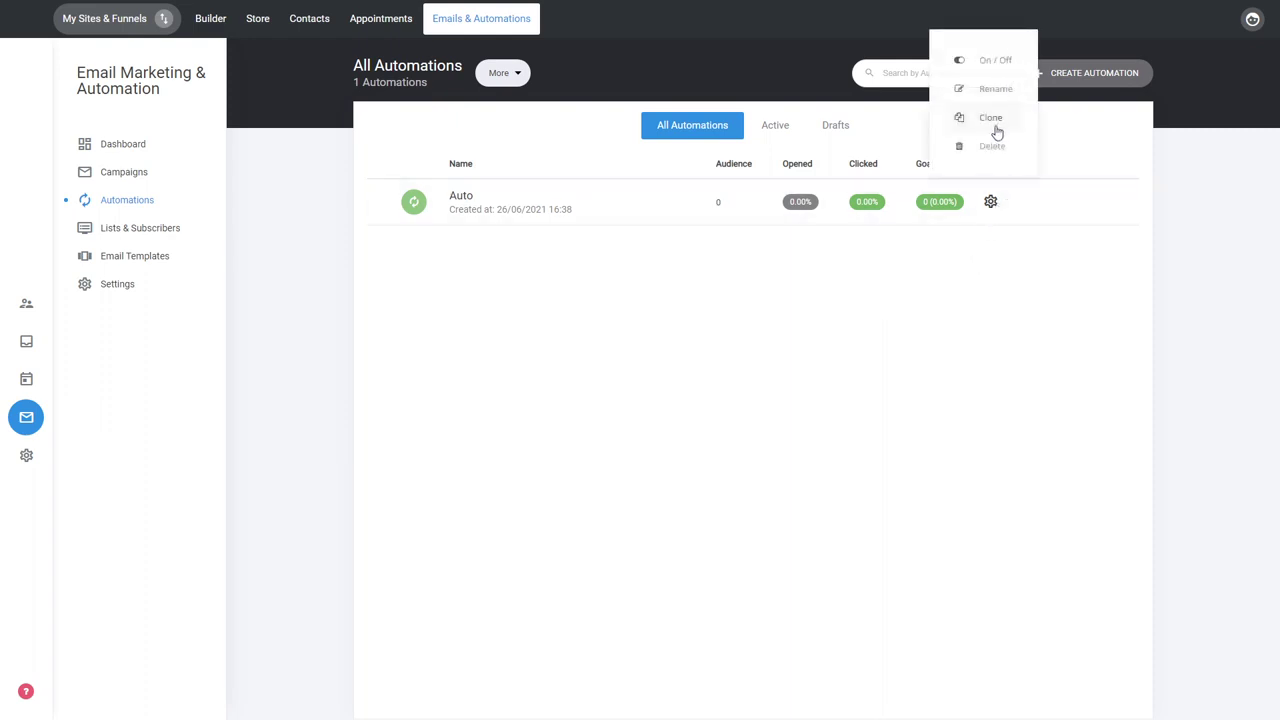
pyautogui.click(971, 274)
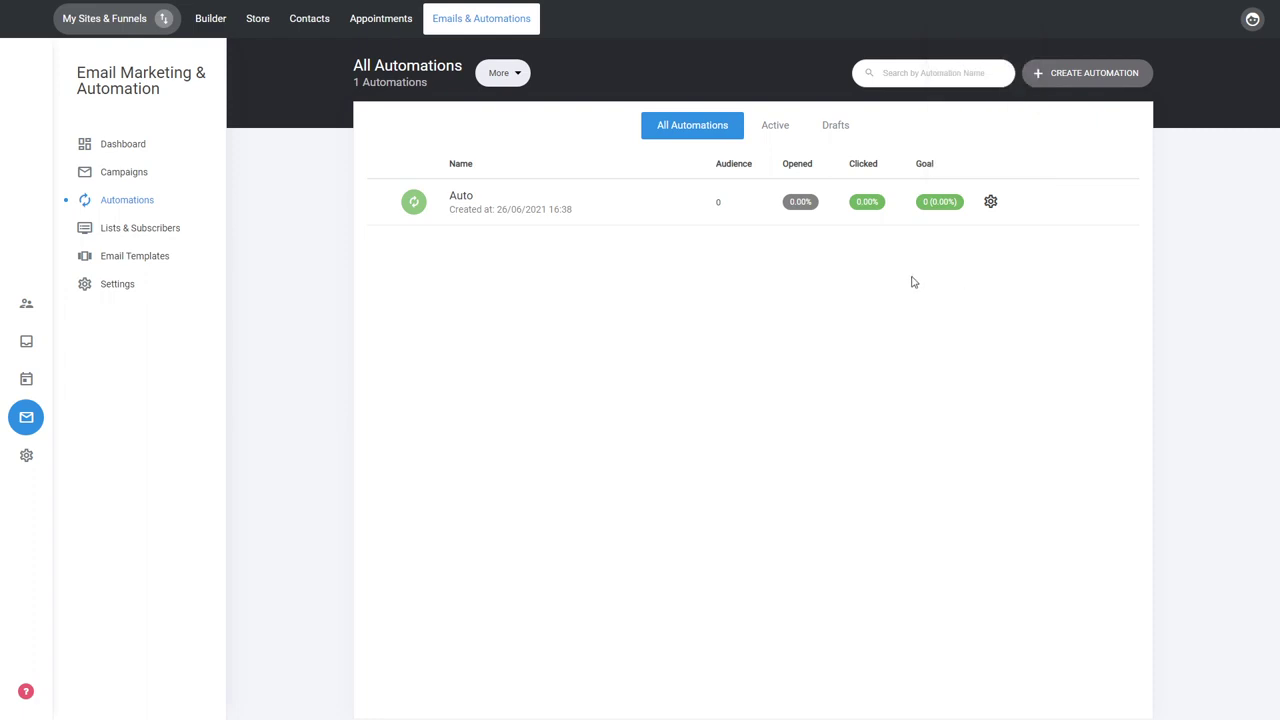